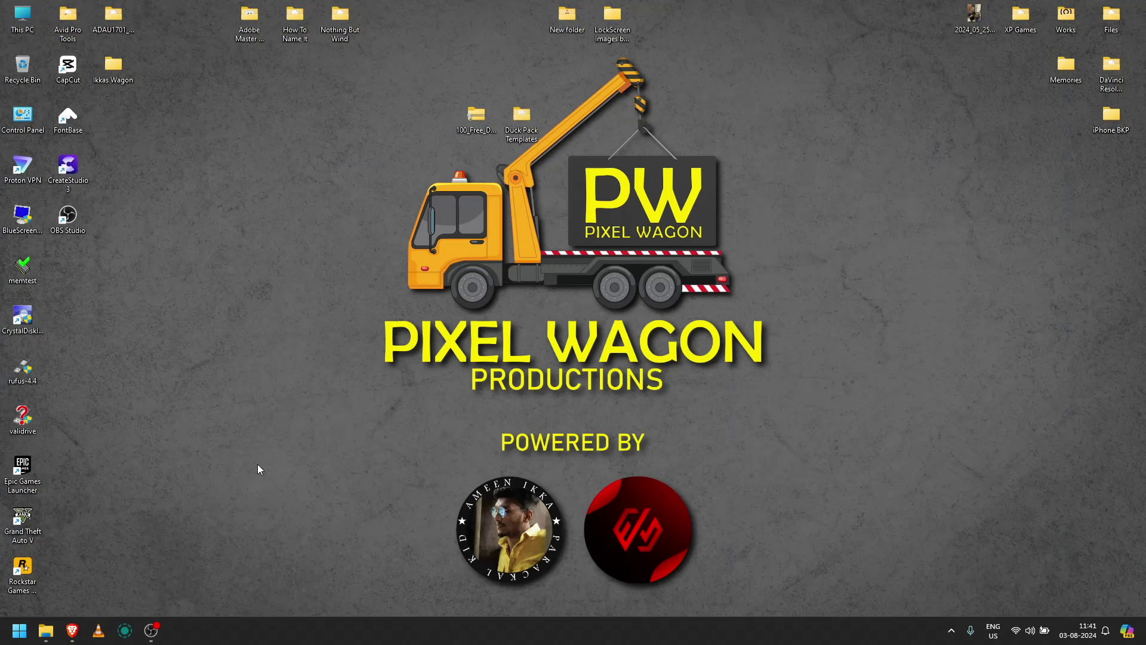
Step: Search Google for 'duck pack 100' and open the SonduckFilm Duck Pack result
left_click(72, 631)
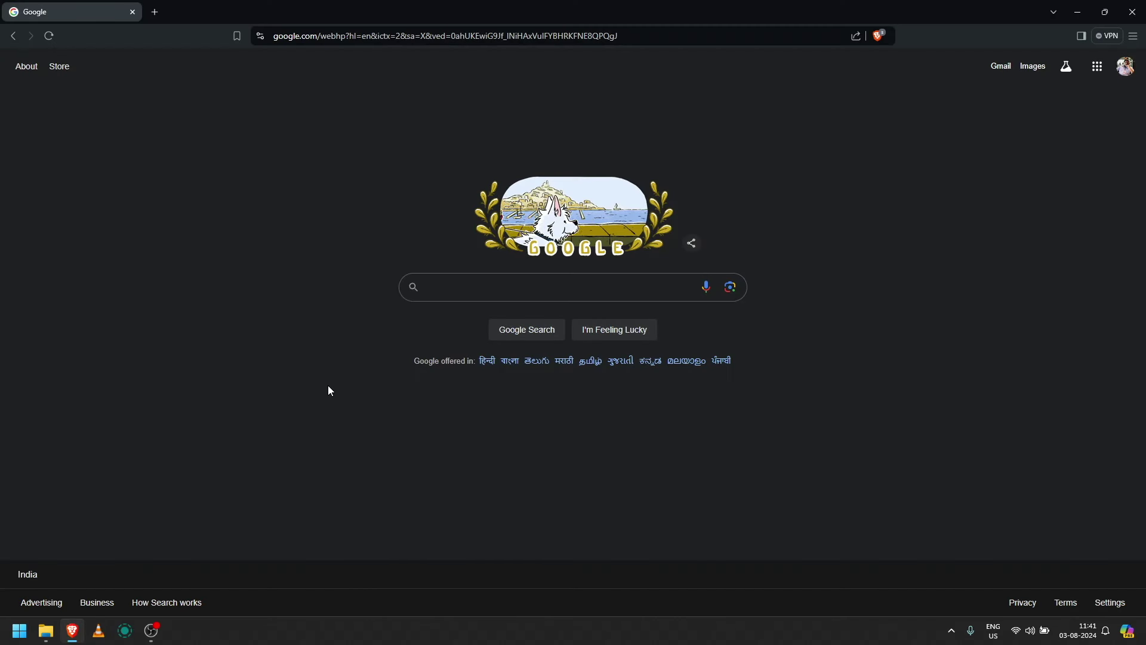
type("duck pack 100")
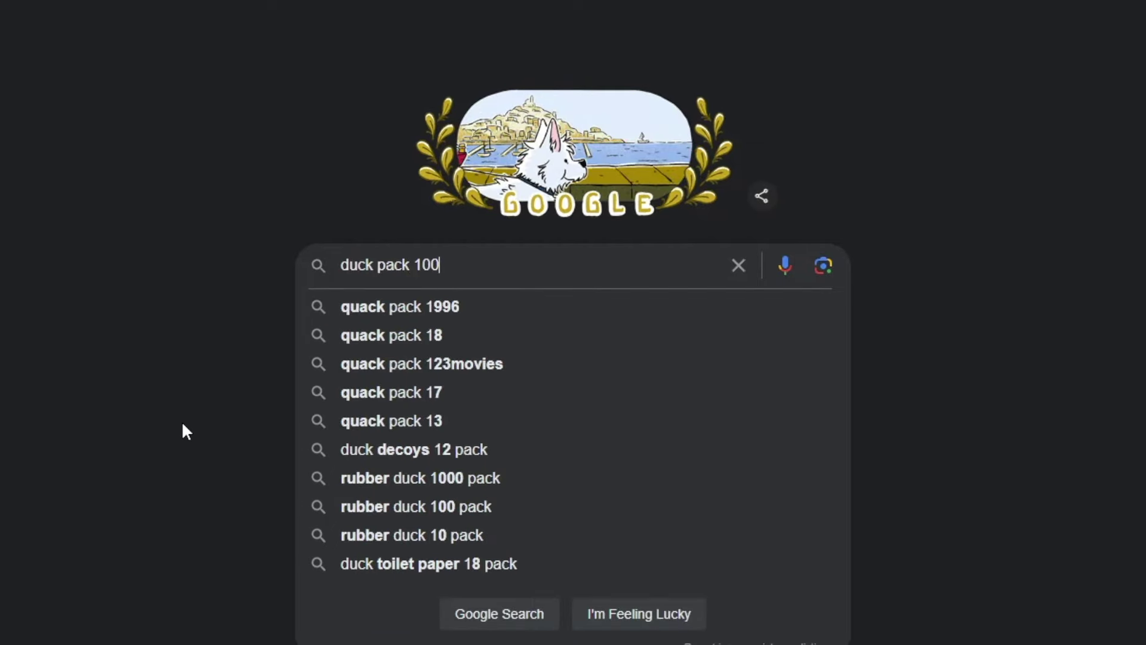
key("Return")
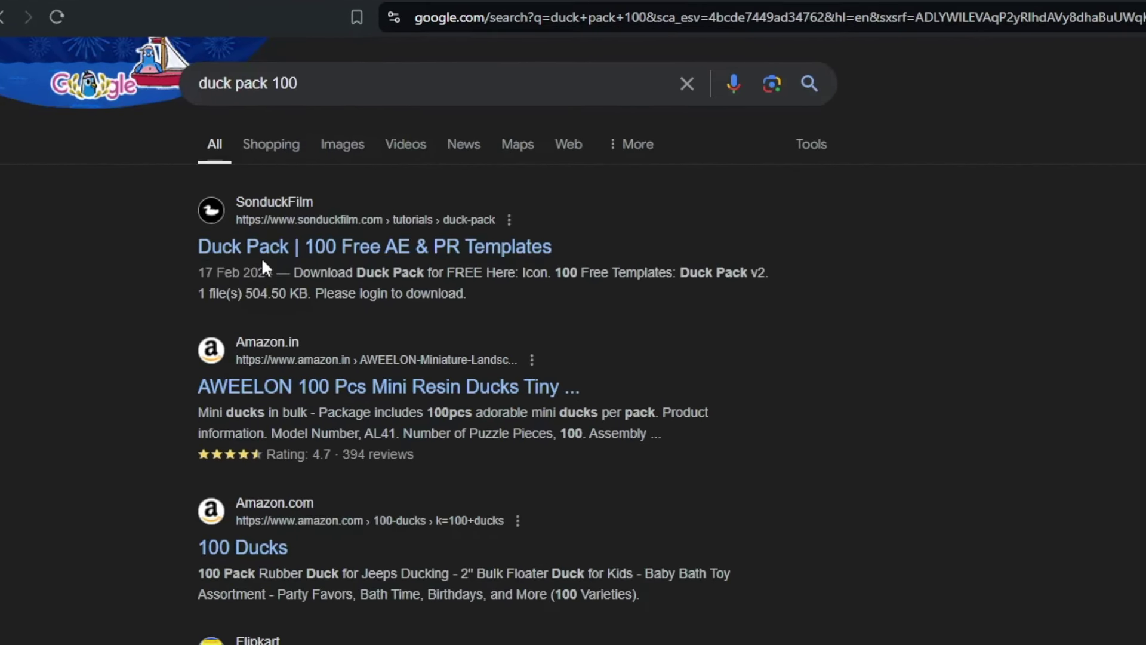
left_click(446, 257)
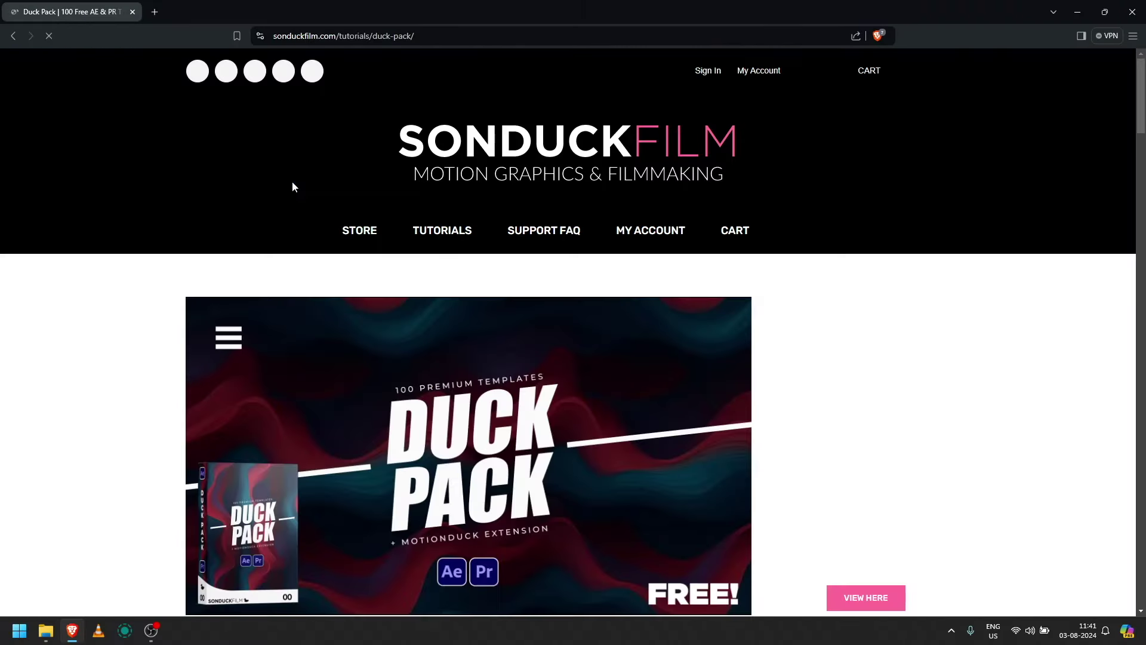
Step: Log in with the account e-mail and password, then download Duck Pack v2
scroll(750, 350, "down", 5)
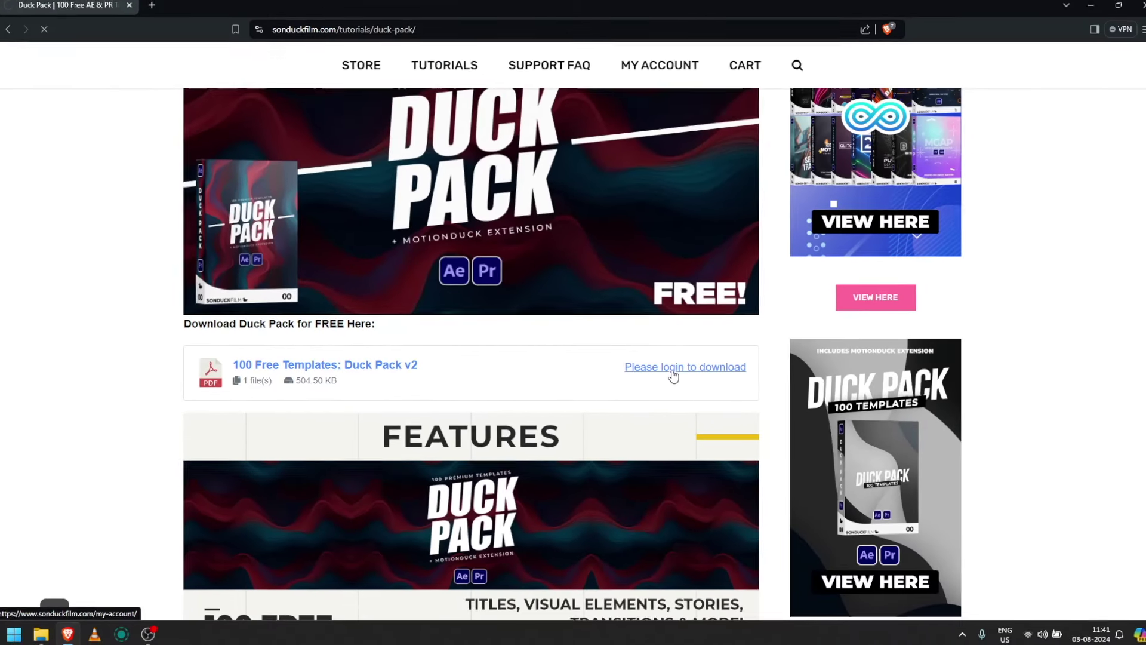
left_click(876, 355)
scroll(570, 365, "down", 2)
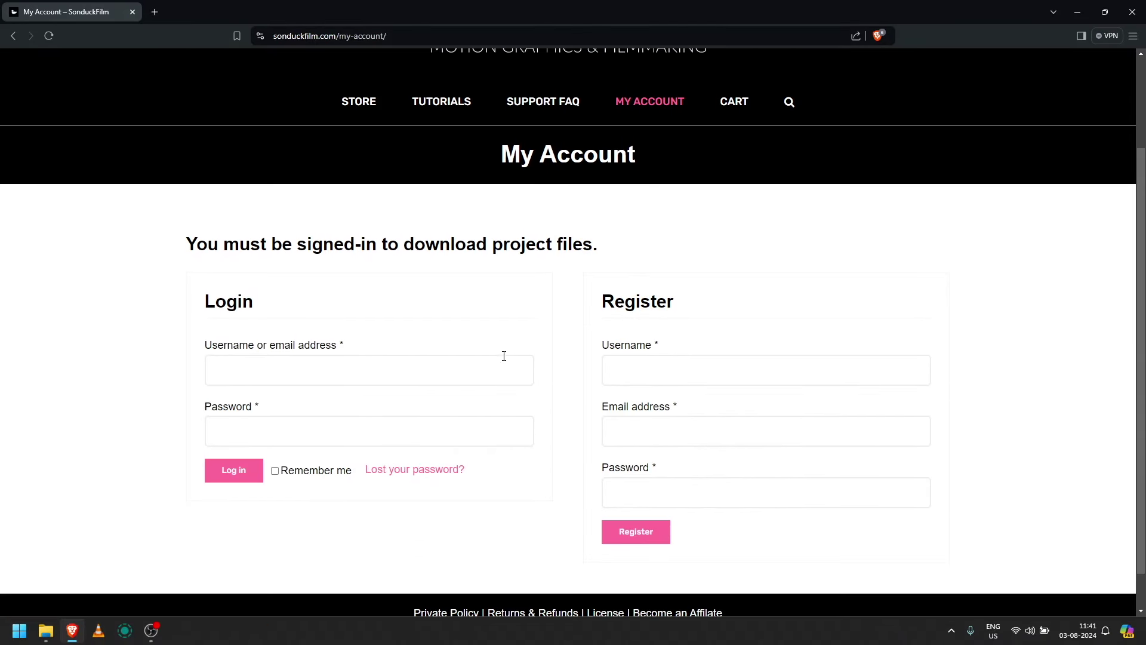
left_click(423, 374)
key("Tab")
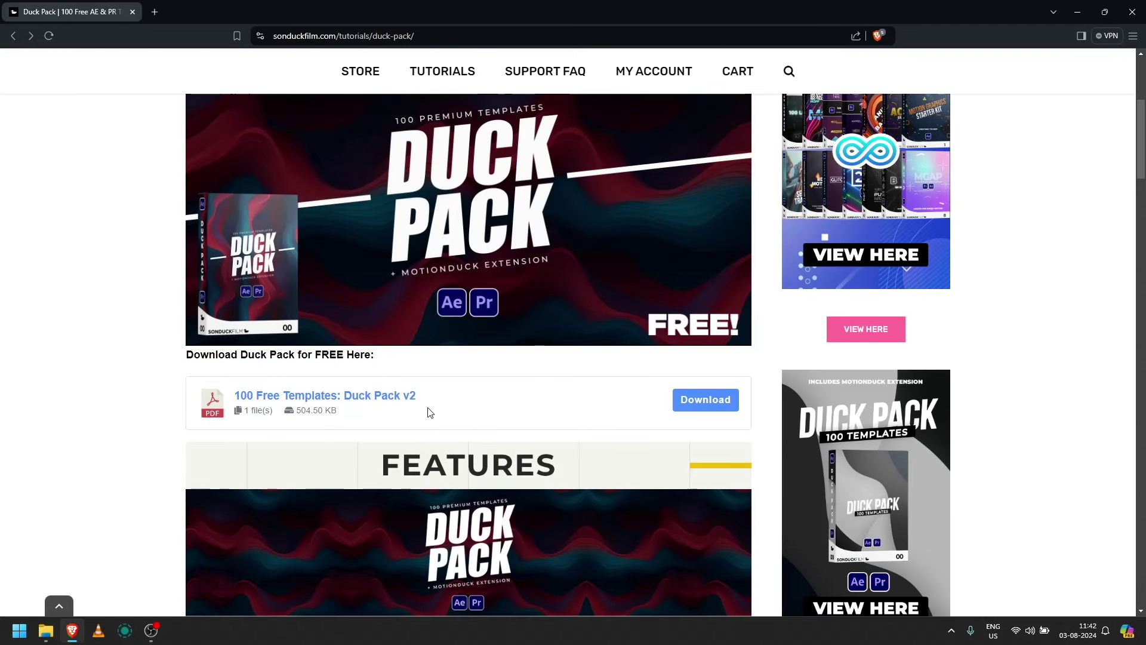
left_click(684, 406)
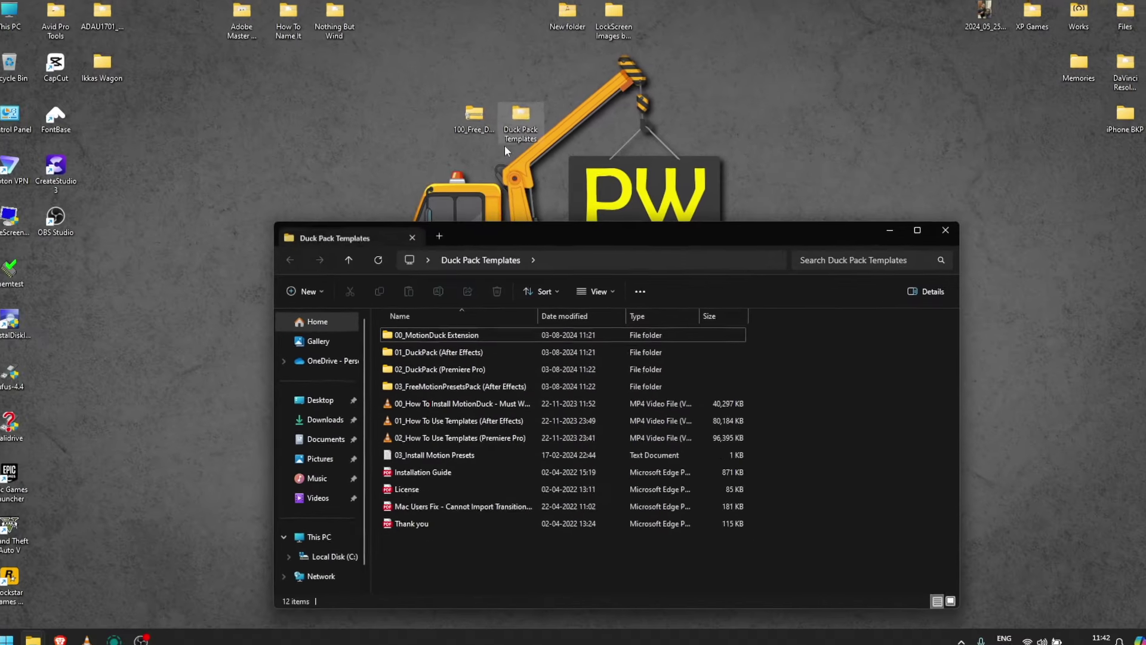
Step: Browse the Duck Pack Templates subfolders, open 00_MotionDuck Extension and select MotionDuck-75.zxp
left_click_drag(514, 232, 509, 96)
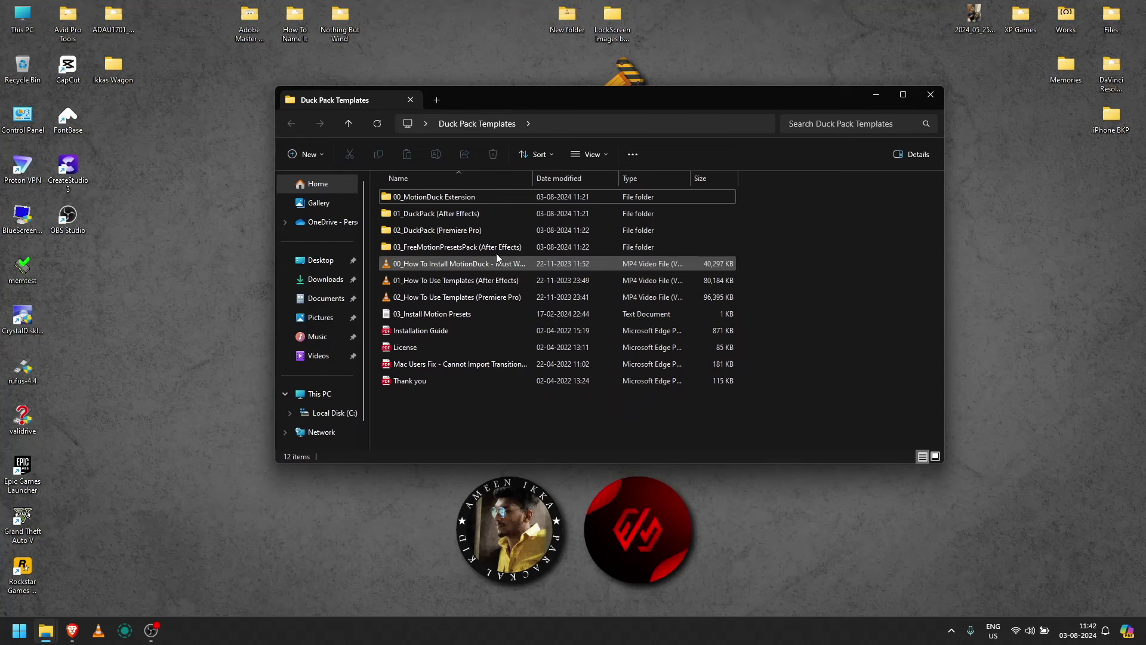
left_click(469, 196)
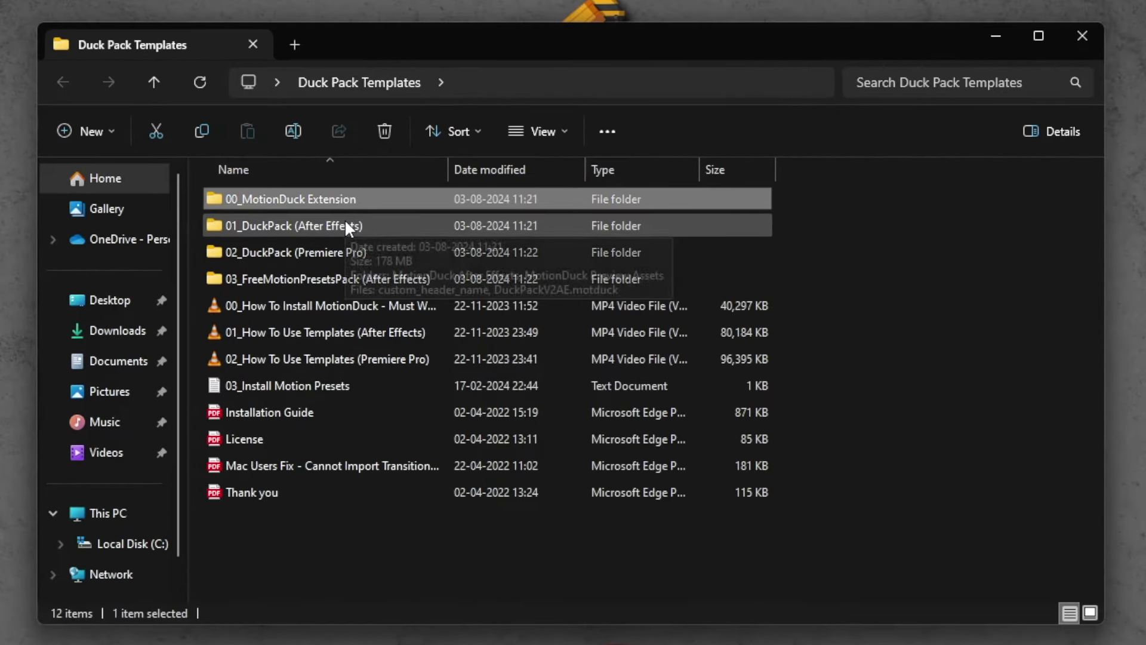
left_click(345, 224)
left_click(346, 251)
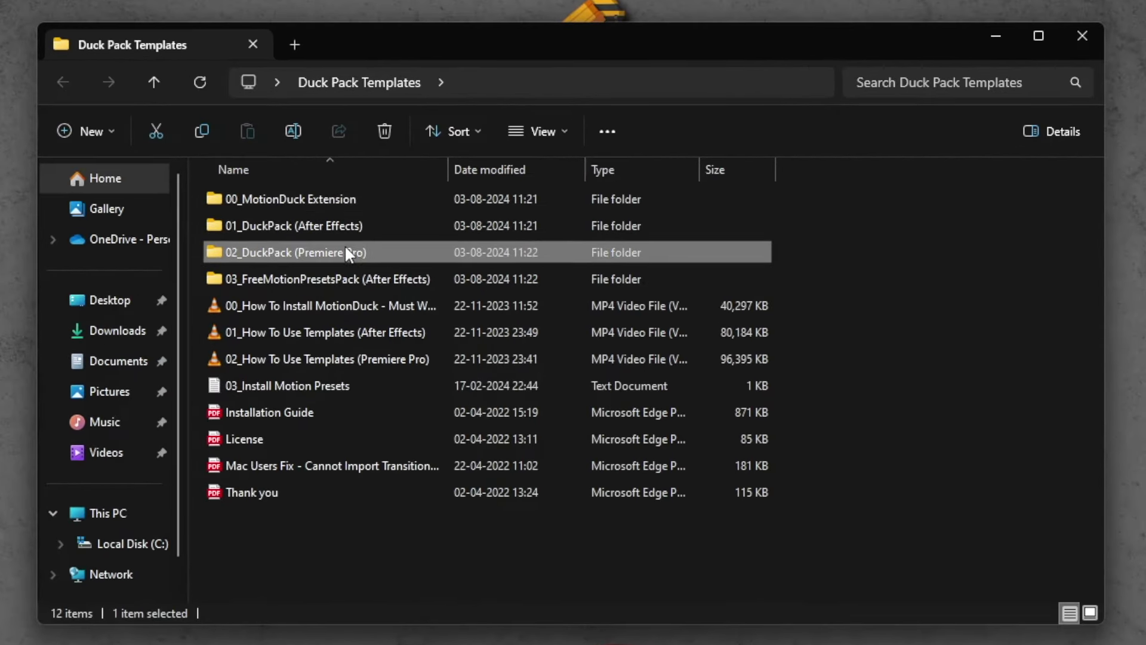
left_click(349, 280)
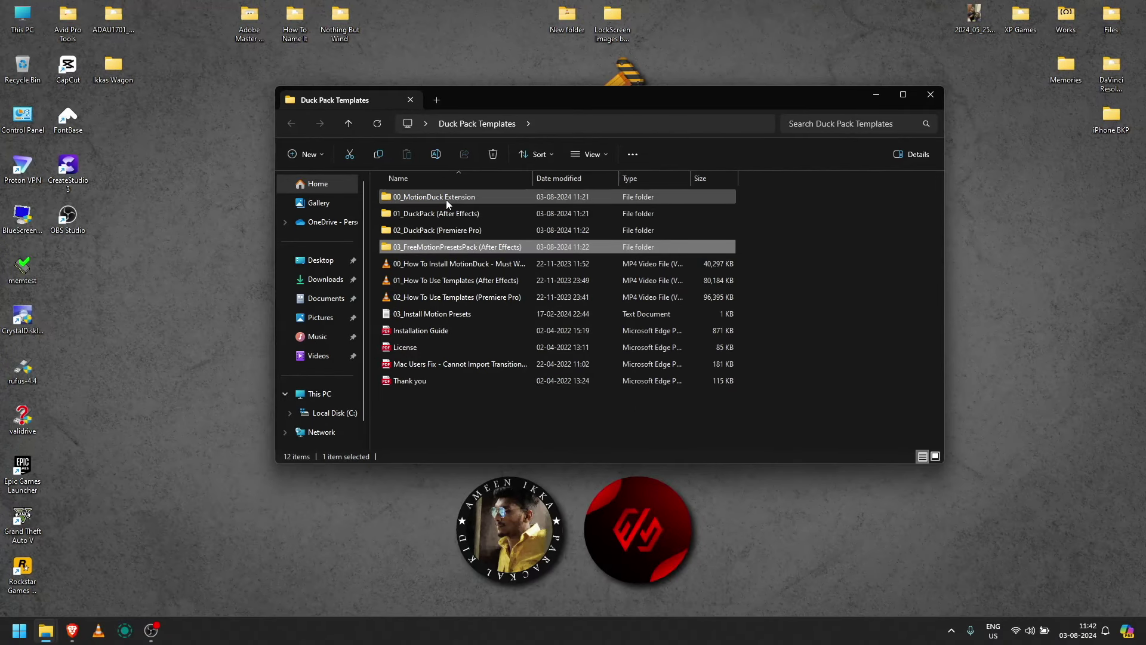
mouse_move(443, 197)
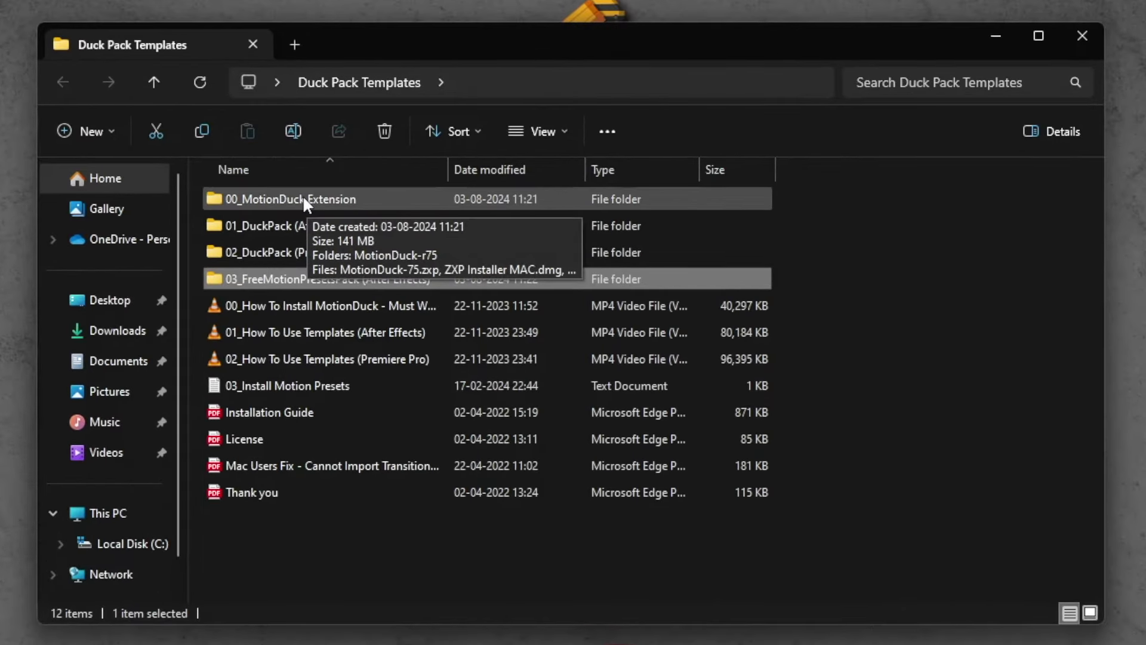
double_click(441, 196)
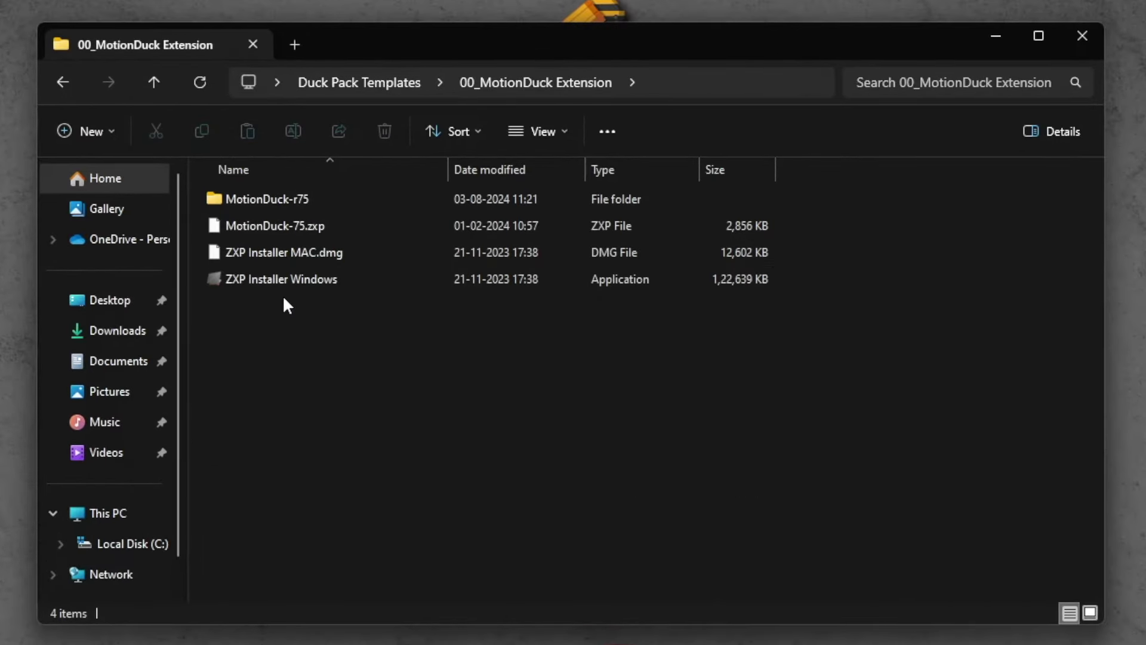
left_click(257, 231)
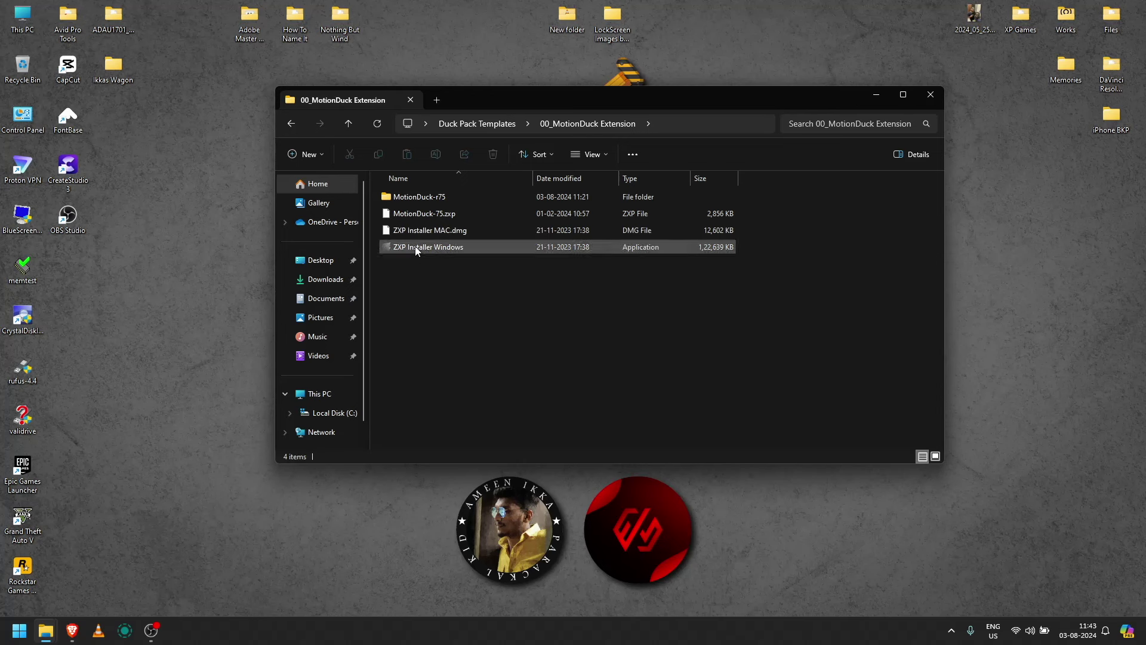
Step: Run ZXP Installer Windows setup to install the aescripts ZXP/UXP Installer
double_click(259, 278)
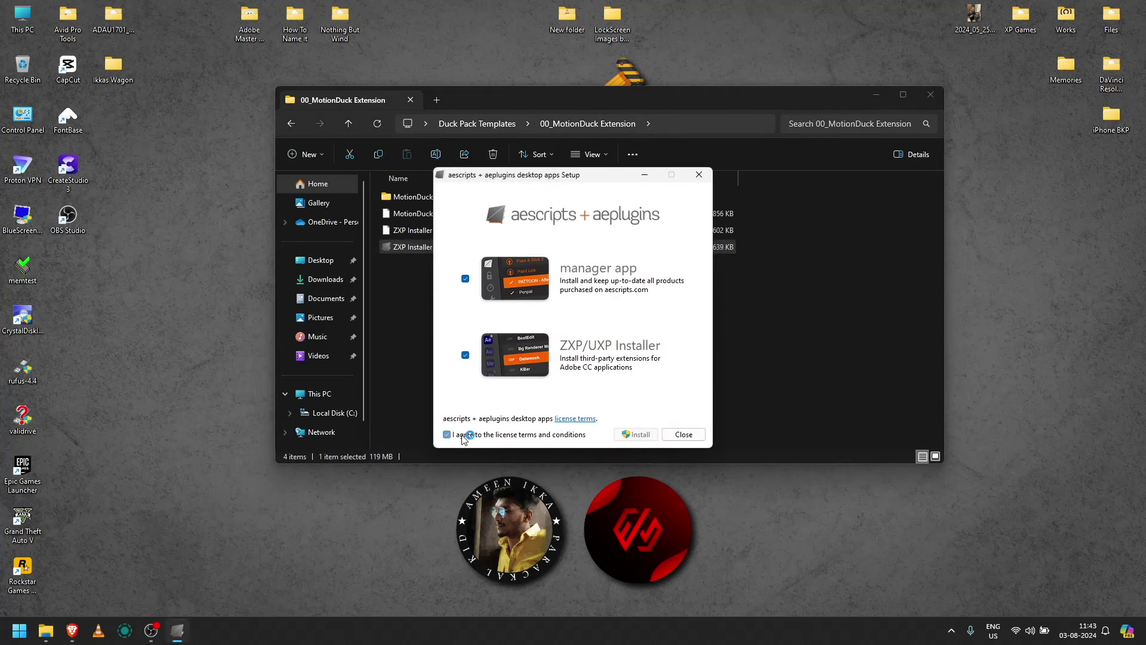
left_click(637, 434)
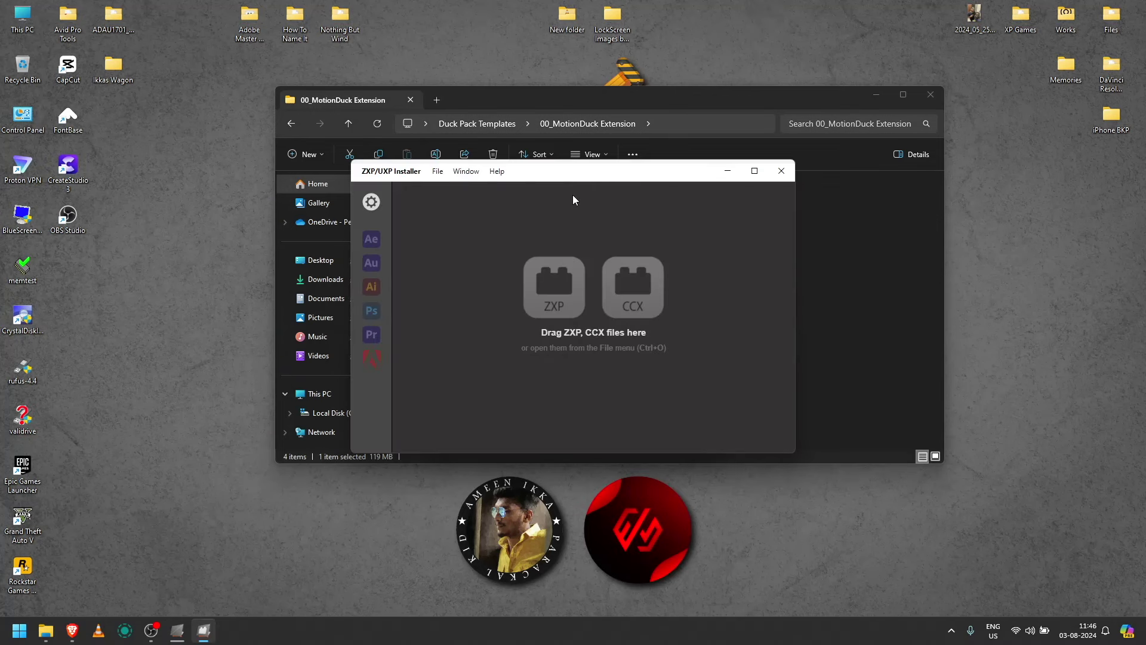
left_click_drag(584, 195, 736, 244)
left_click(638, 187)
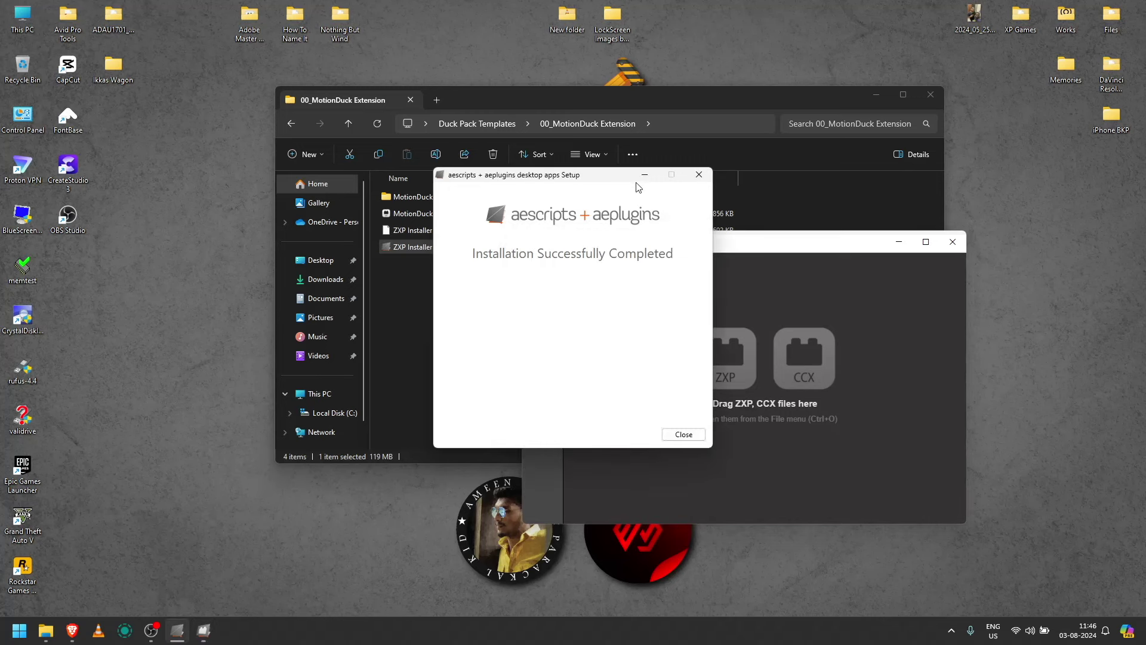
left_click(683, 433)
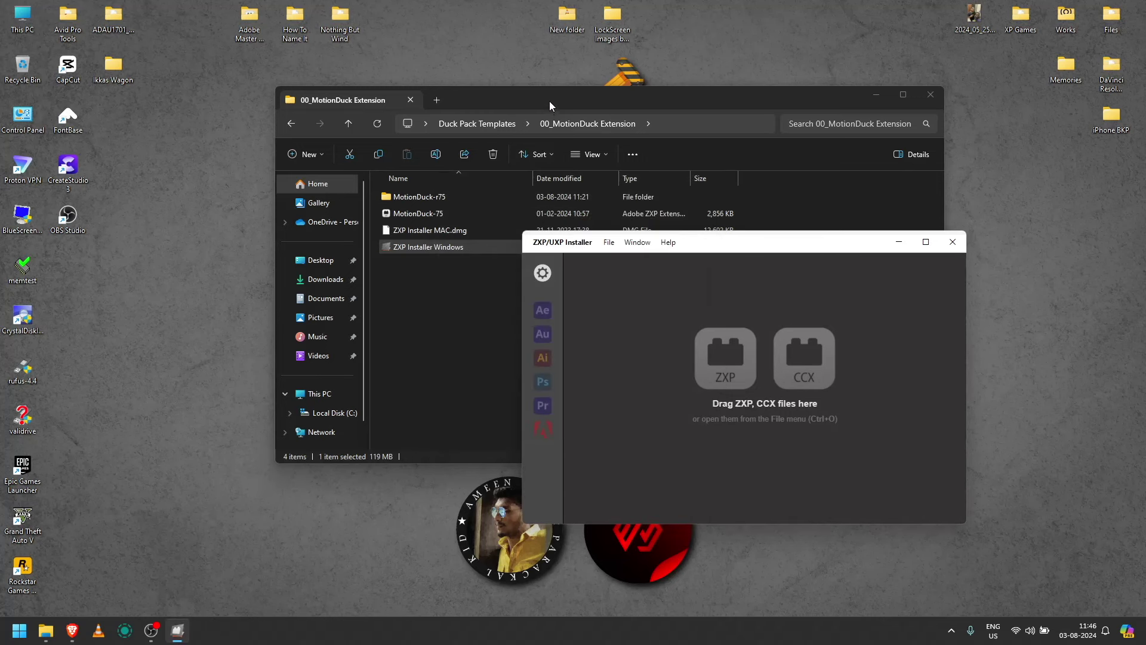
Step: Drop MotionDuck-75.zxp into ZXP/UXP Installer and install MotionDuck 3.0.9
left_click_drag(549, 101, 400, 65)
left_click(270, 177)
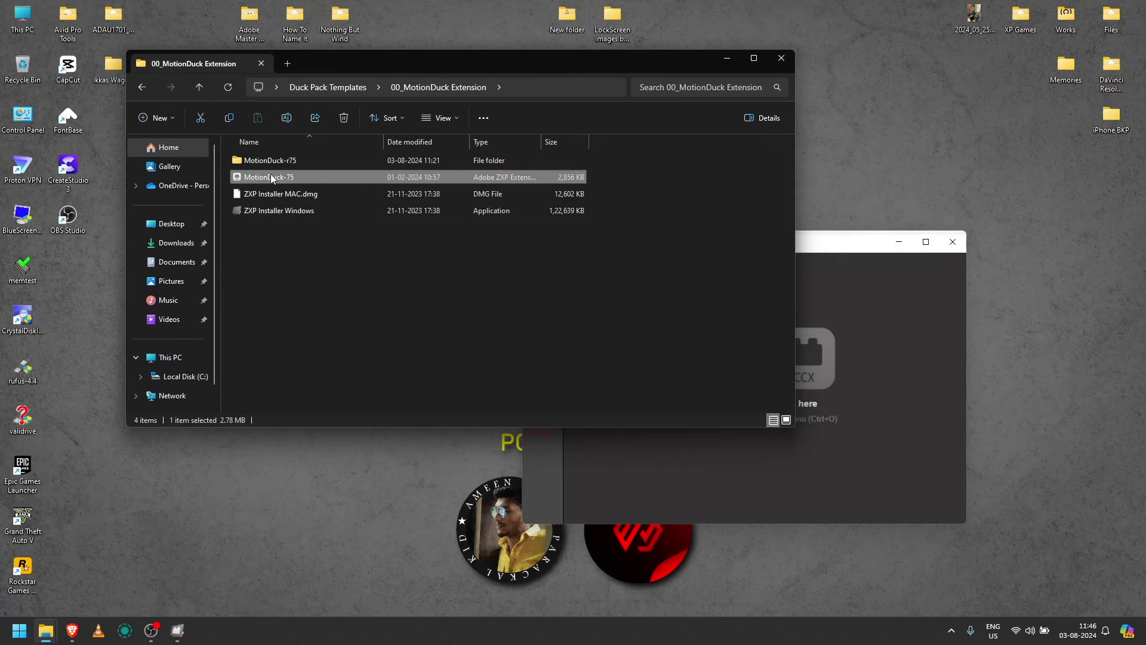
left_click_drag(272, 177, 841, 459)
left_click_drag(840, 418, 840, 404)
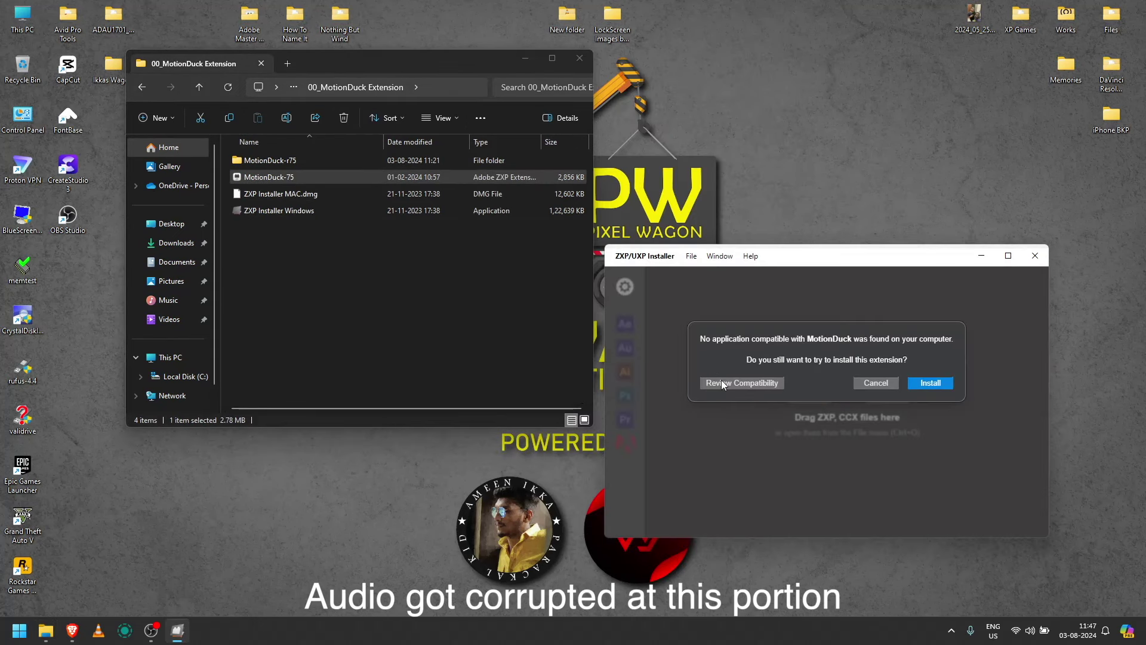
left_click(937, 382)
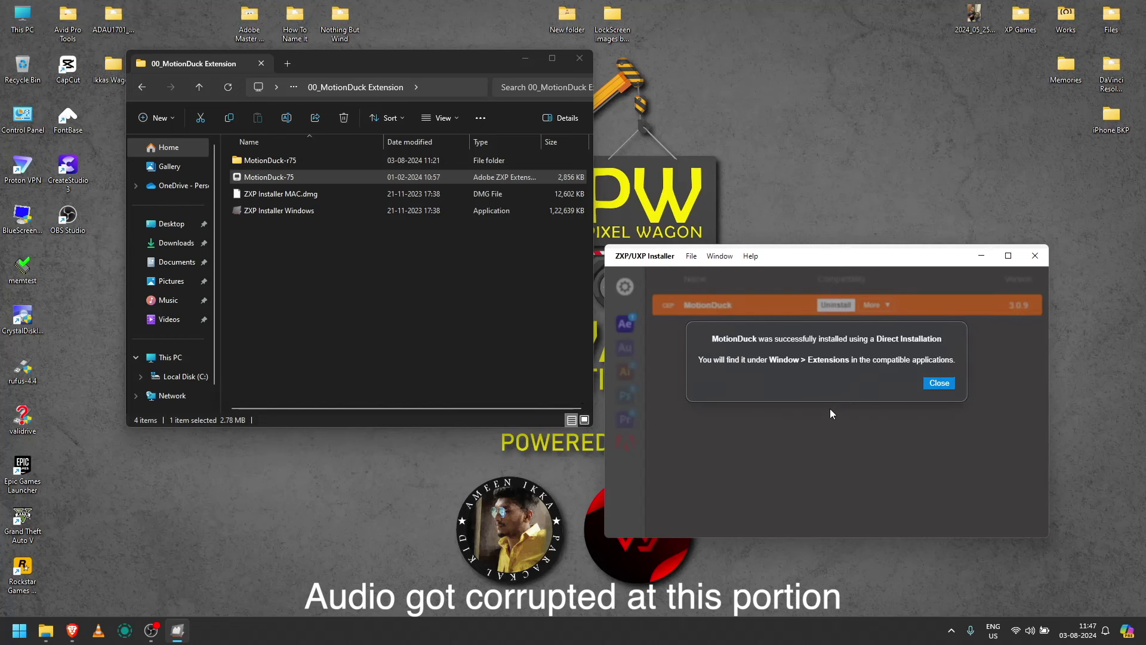
left_click(939, 383)
Step: Close the installer and file windows and launch After Effects
key("alt+F4")
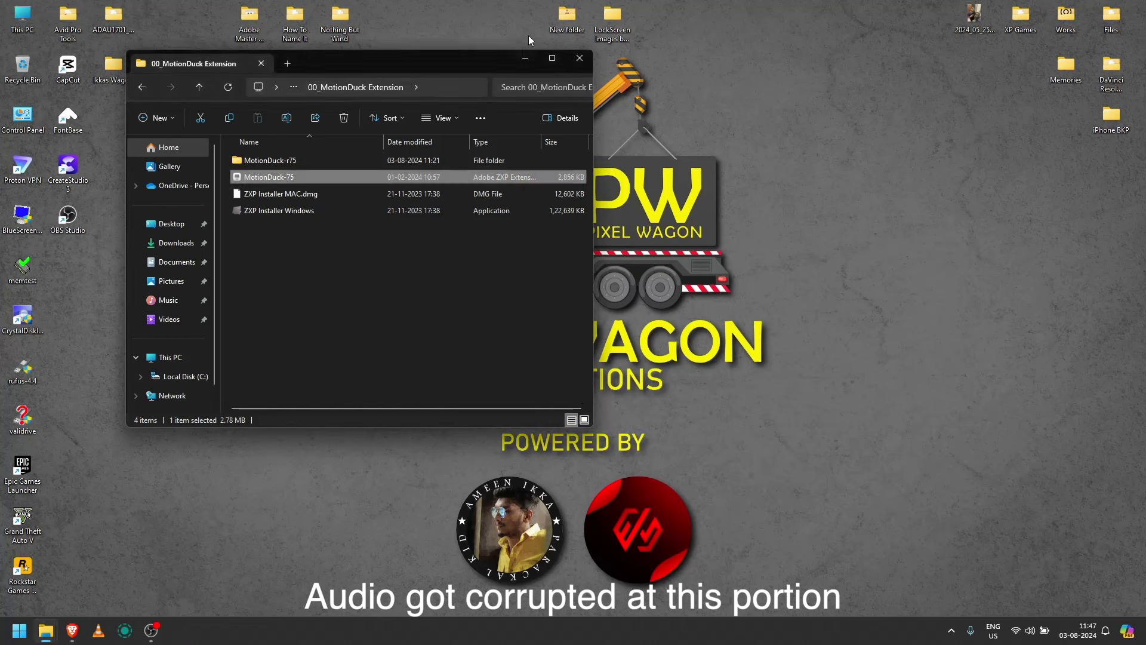
left_click(579, 58)
key("super")
key("Escape")
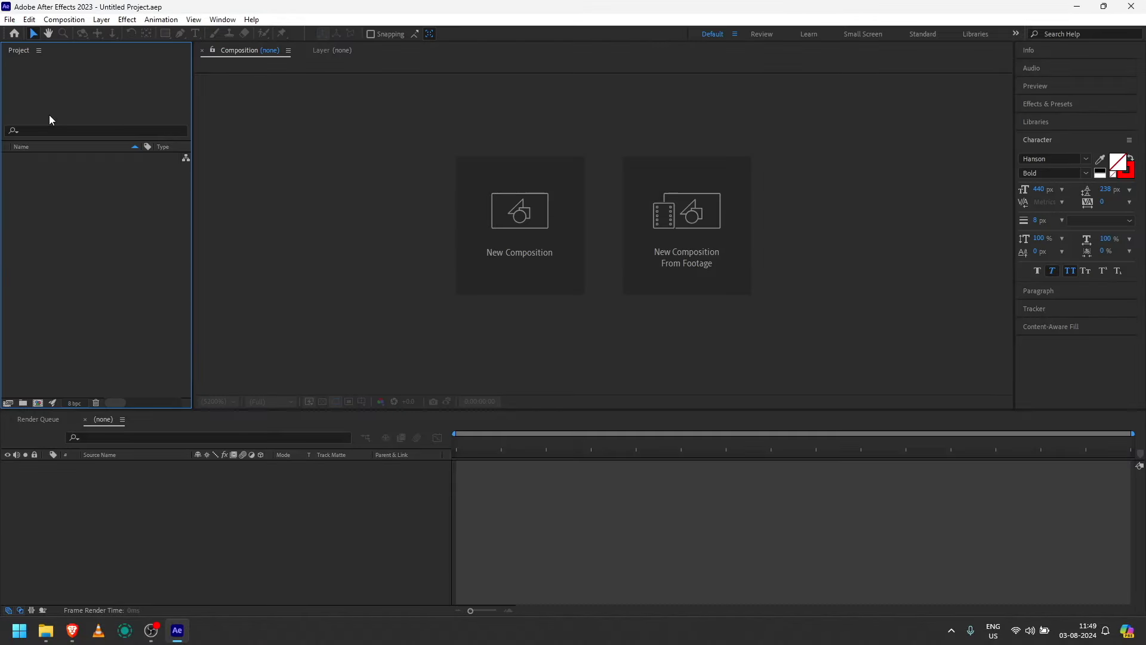
Step: Open the MotionDuck extension panel, allowing Adobe CEP HTML Engine through the firewall
left_click(844, 131)
left_click(222, 20)
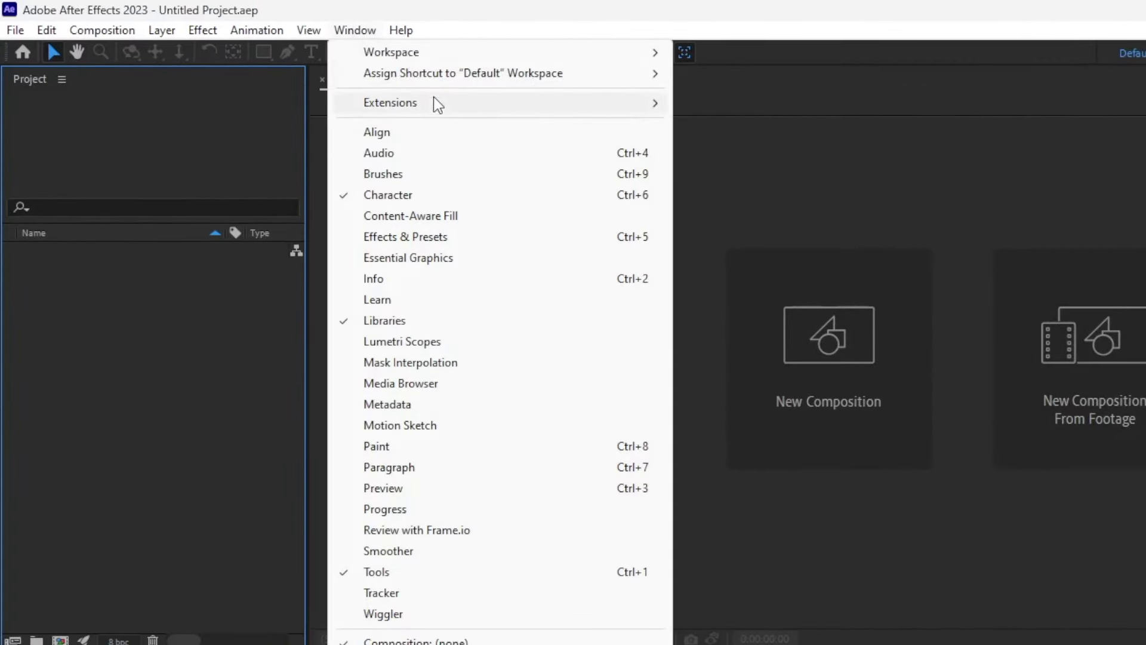
mouse_move(447, 105)
left_click(703, 102)
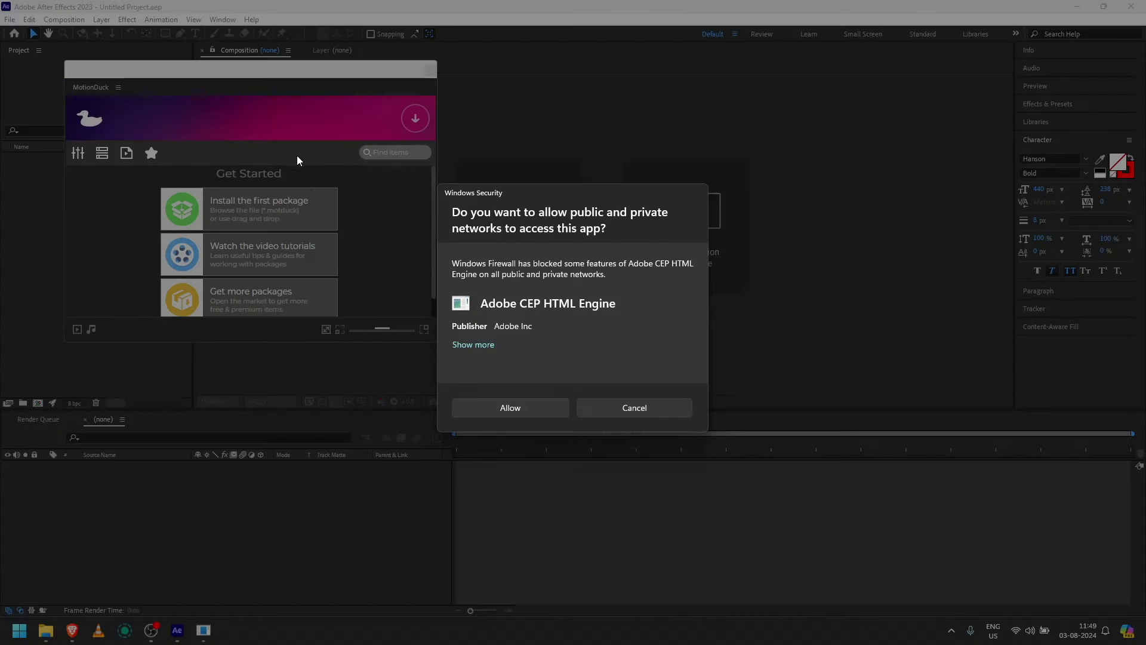
left_click(500, 402)
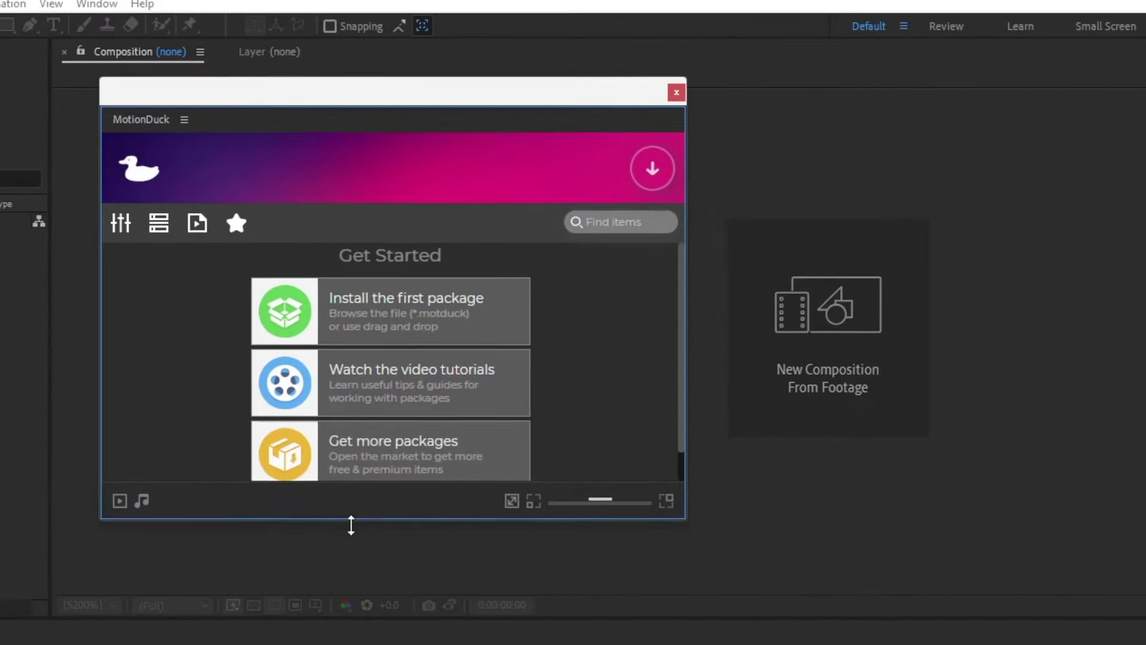
scroll(418, 462, "down", 1)
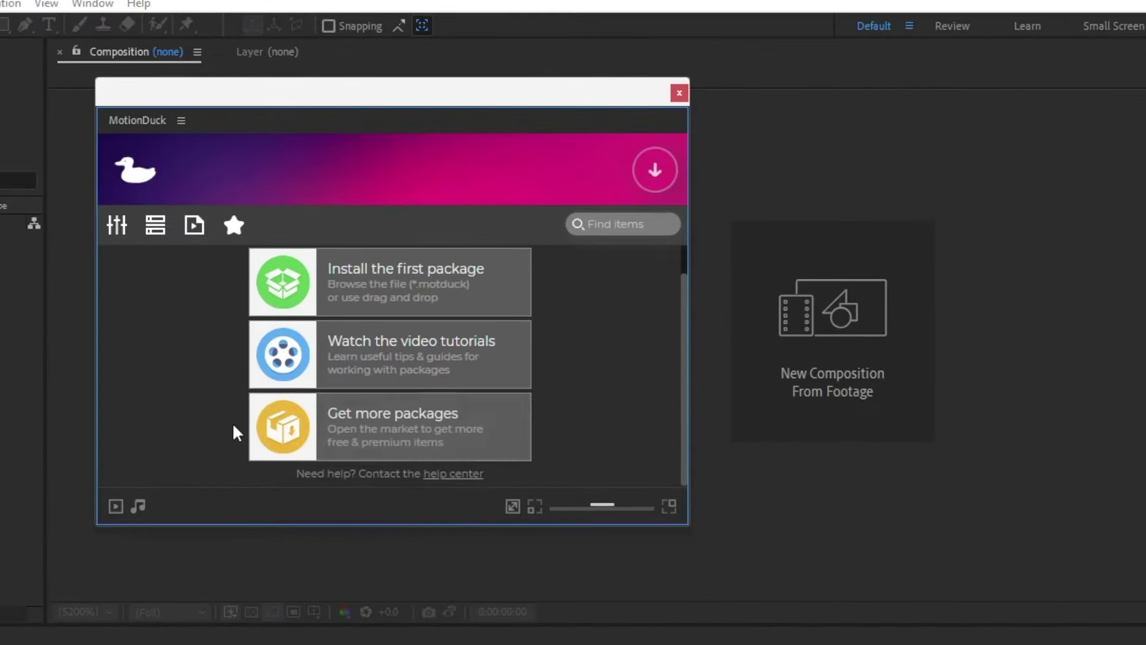
scroll(239, 427, "up", 1)
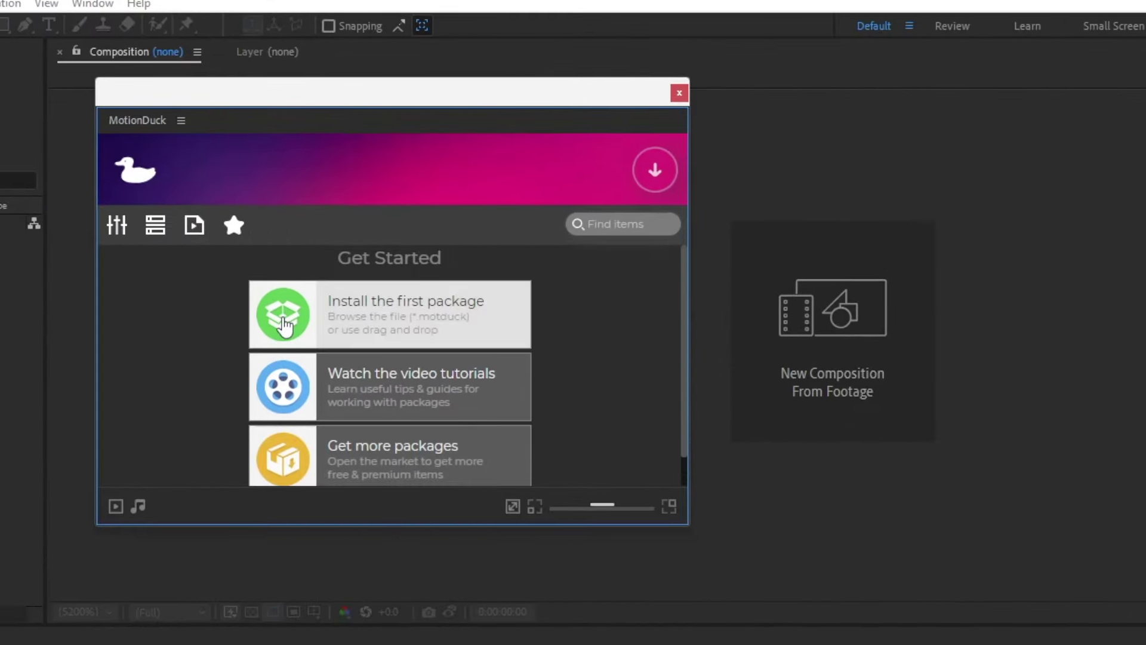
Step: Install DuckPackV2AE.motduck from 01_DuckPack (After Effects), copying its files
left_click(380, 326)
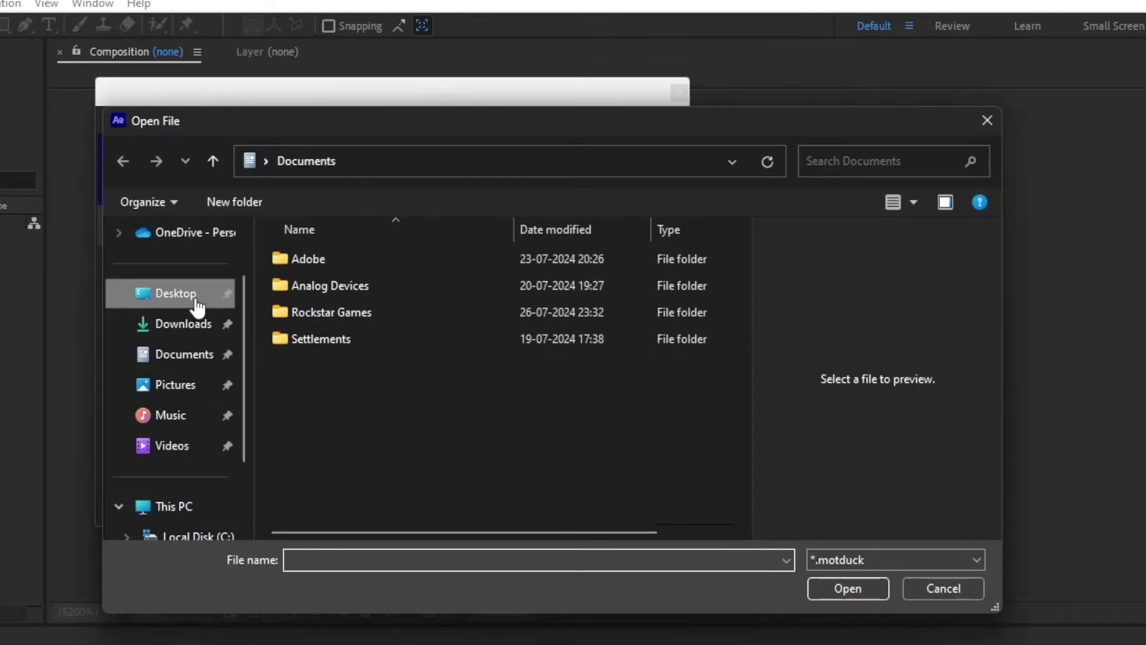
left_click(167, 295)
double_click(336, 362)
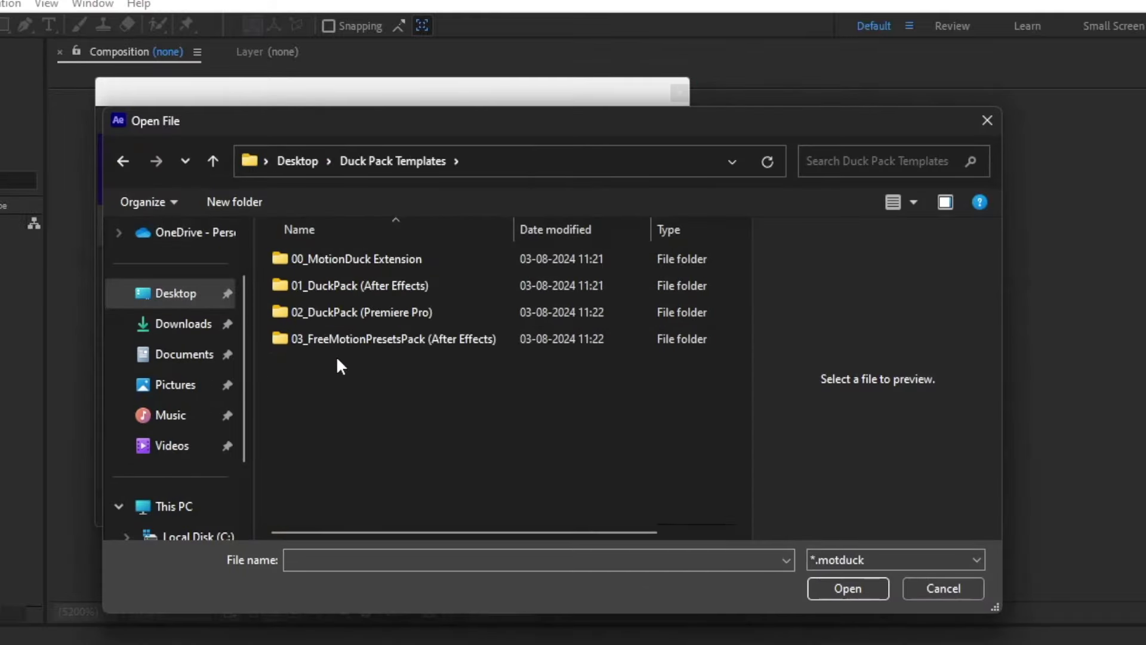
left_click(341, 291)
double_click(341, 291)
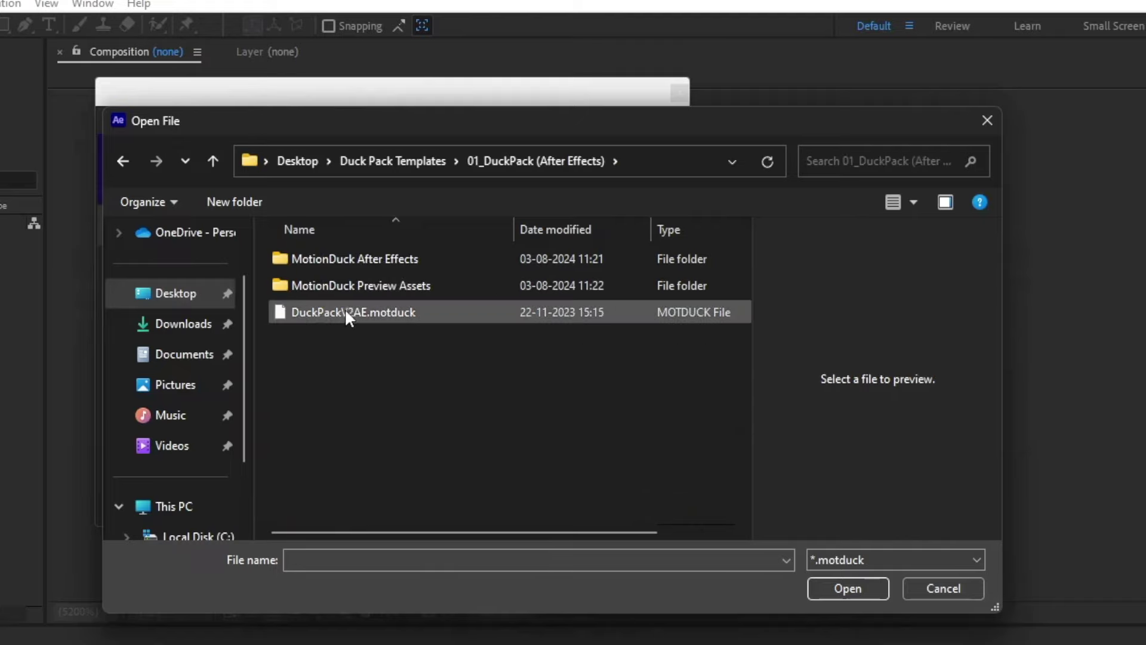
left_click(345, 313)
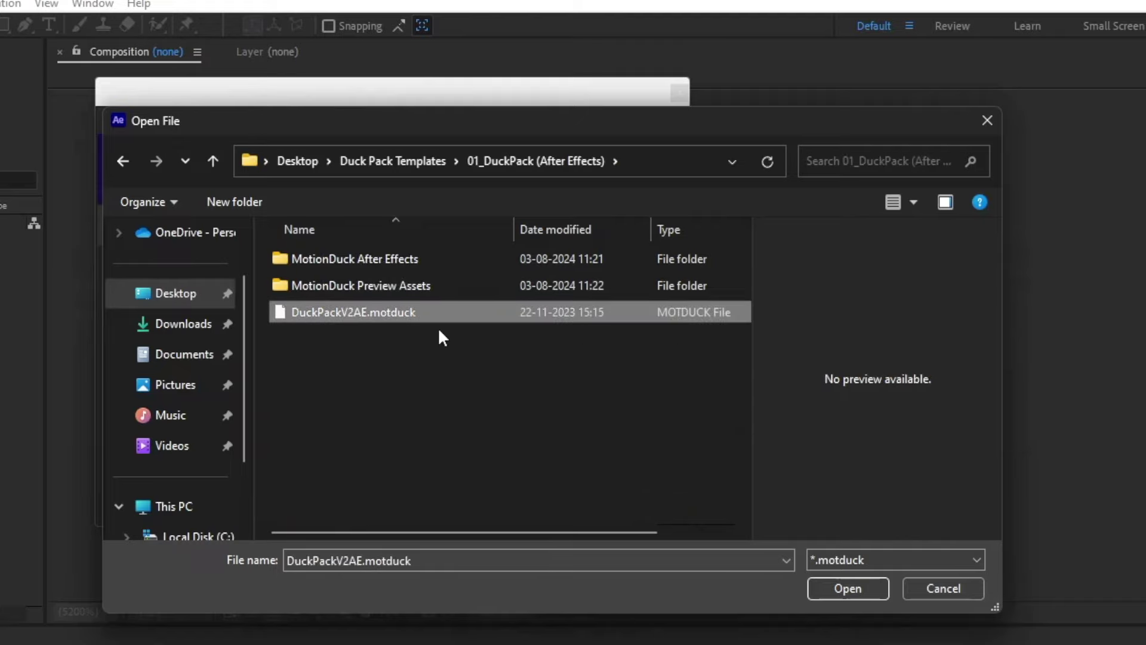
left_click(865, 586)
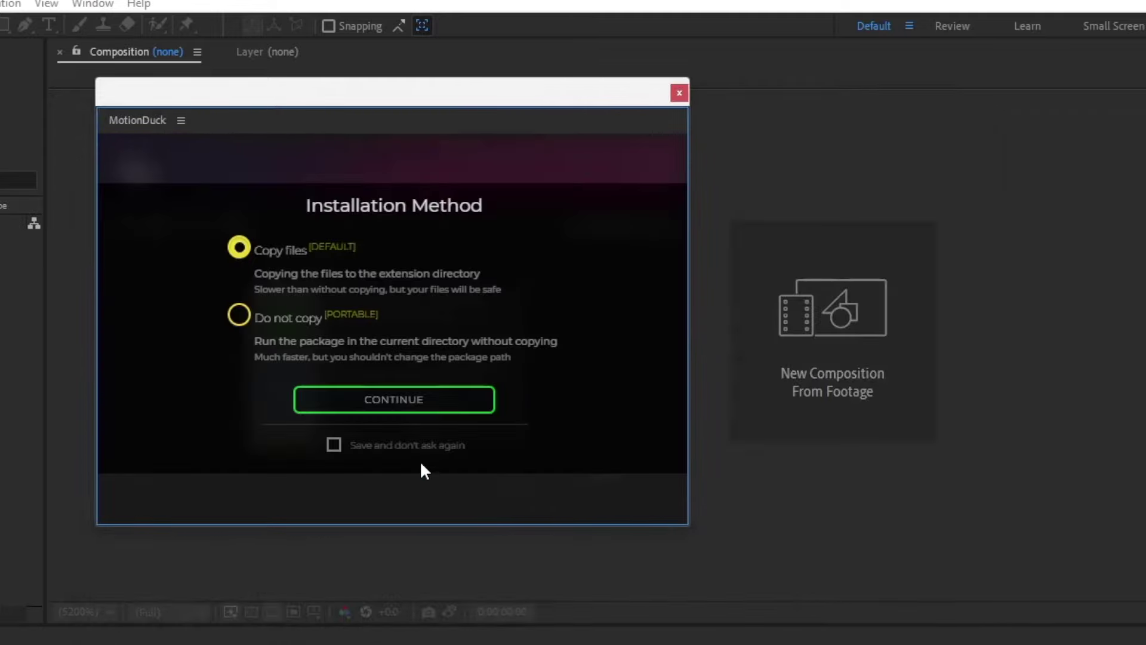
left_click(335, 400)
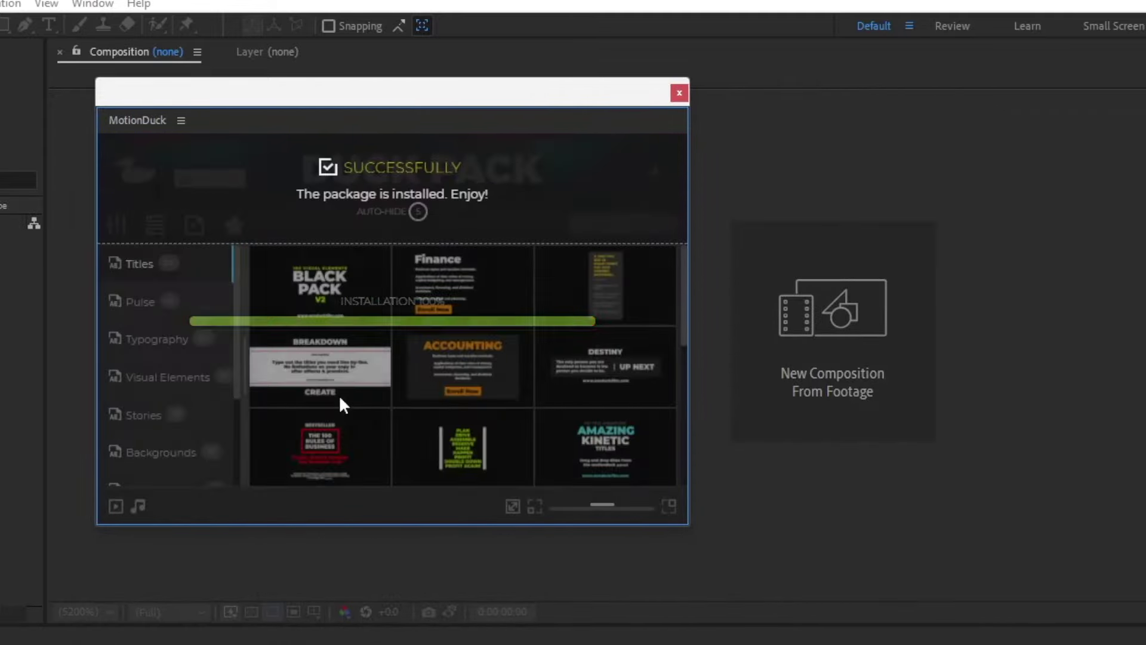
mouse_move(307, 304)
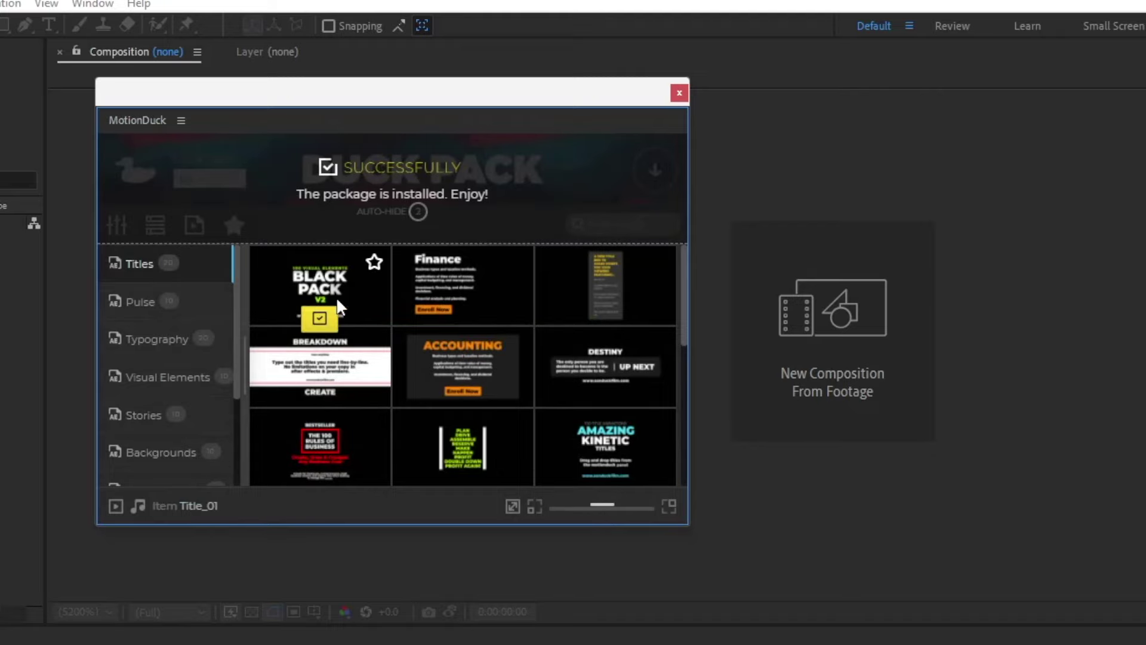
mouse_move(438, 304)
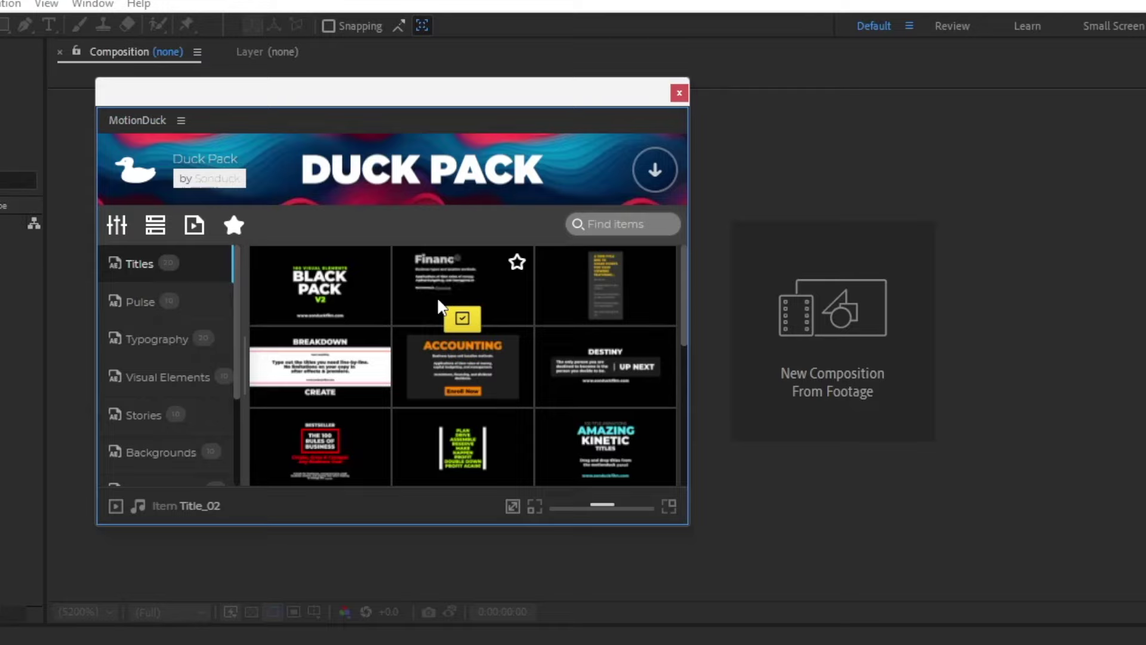
mouse_move(596, 327)
scroll(173, 334, "down", 2)
left_click(174, 321)
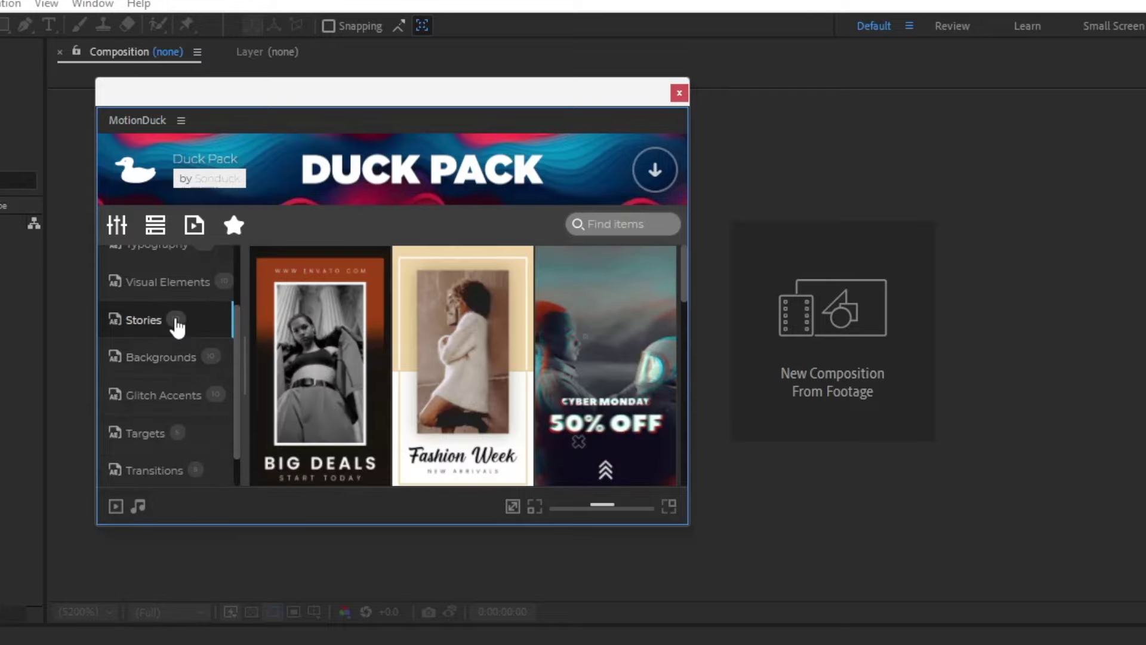
left_click(164, 357)
left_click(164, 394)
left_click(163, 432)
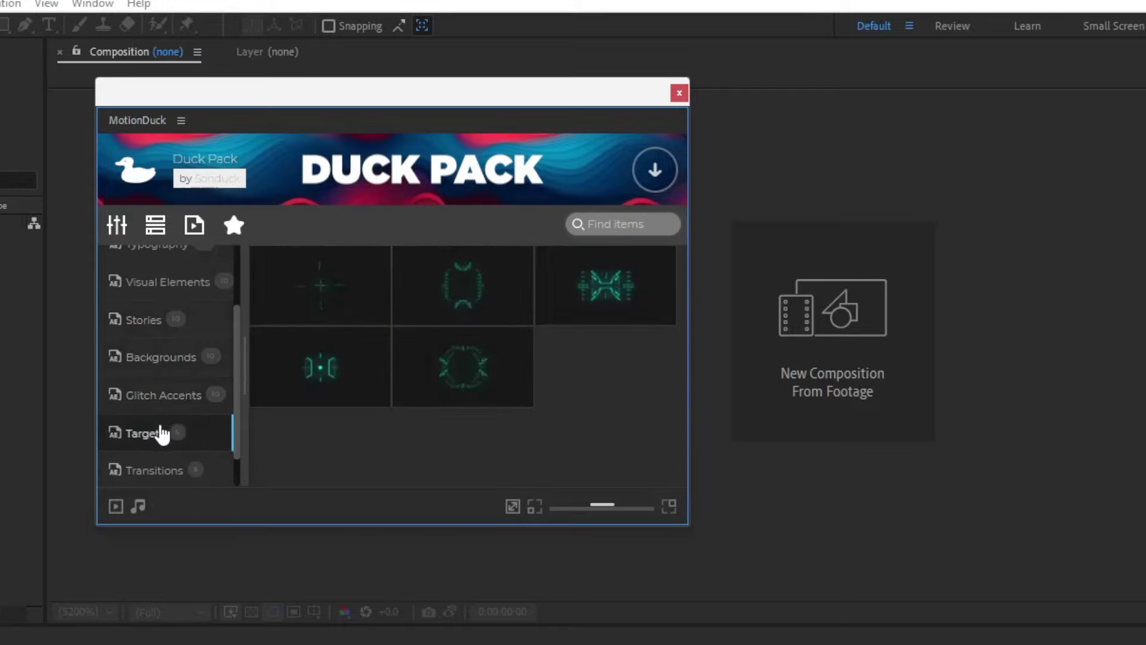
scroll(163, 434, "up", 3)
left_click(172, 268)
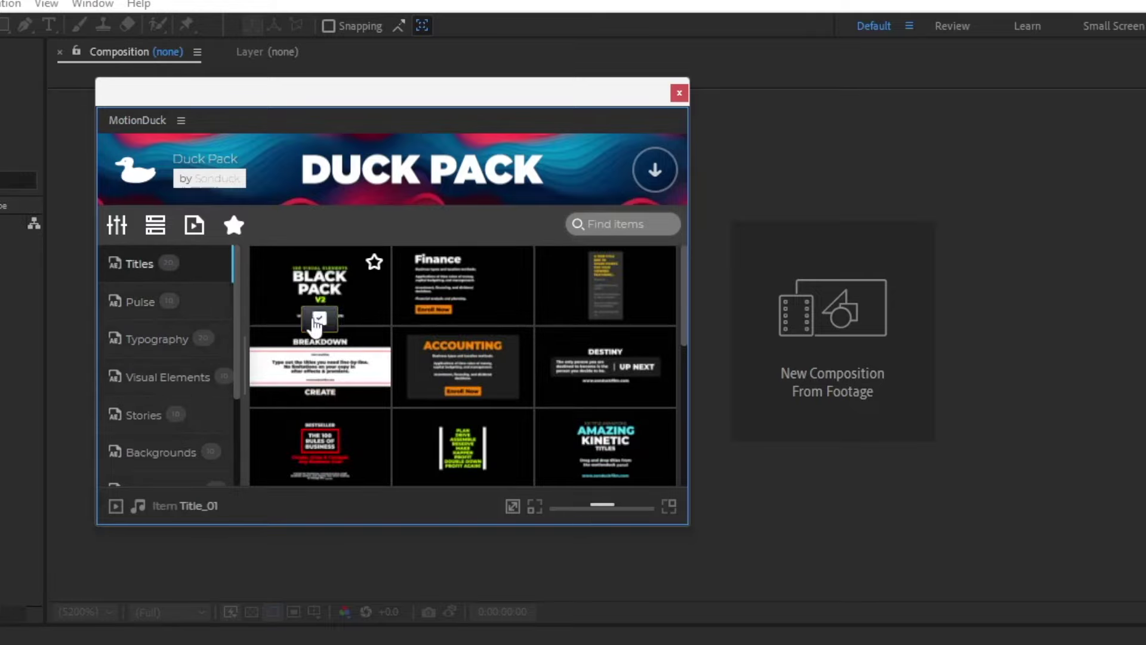
left_click(319, 317)
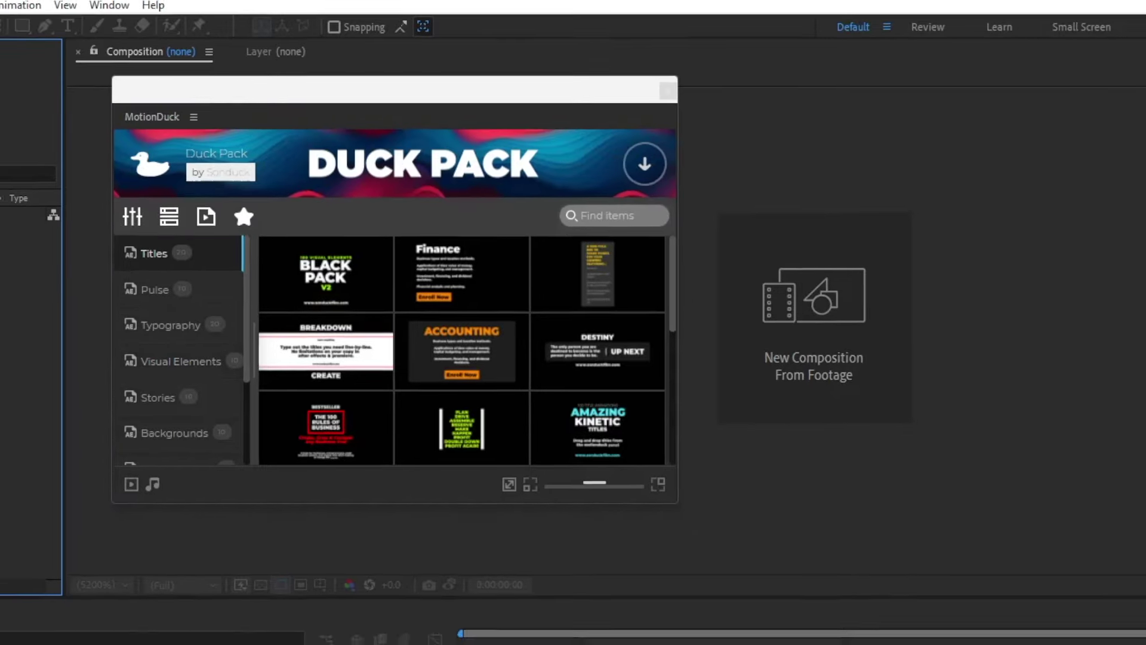
Step: Create Comp 1 at default 1920x1080 and apply Black Pack, dismissing the missing fonts warning
right_click(57, 217)
left_click(81, 226)
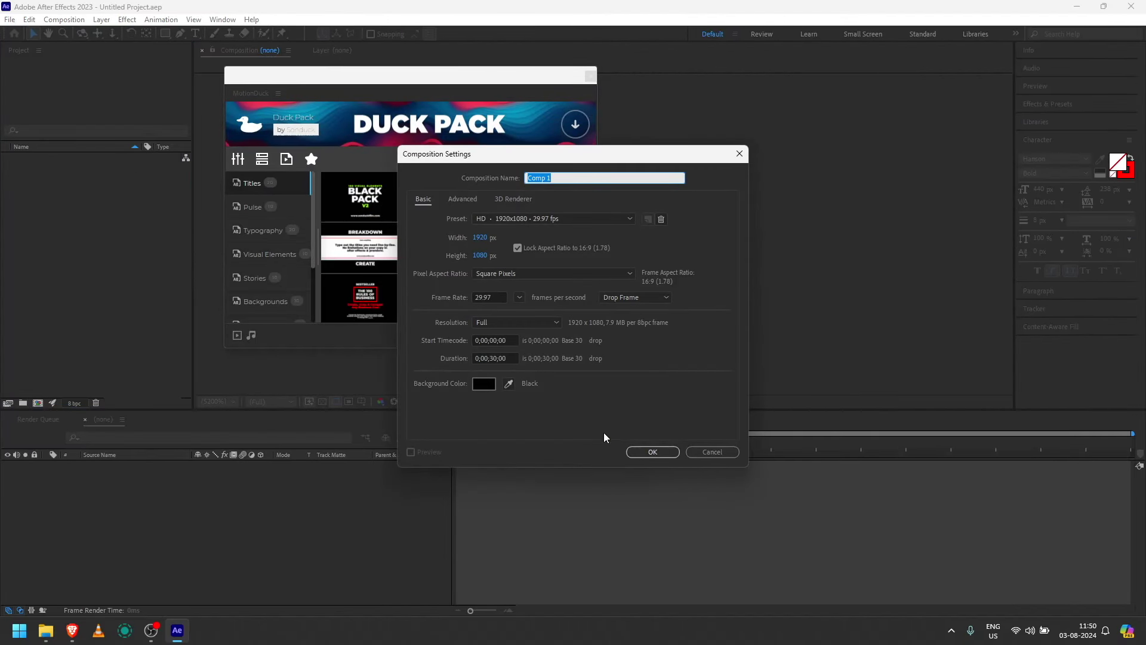
left_click(642, 452)
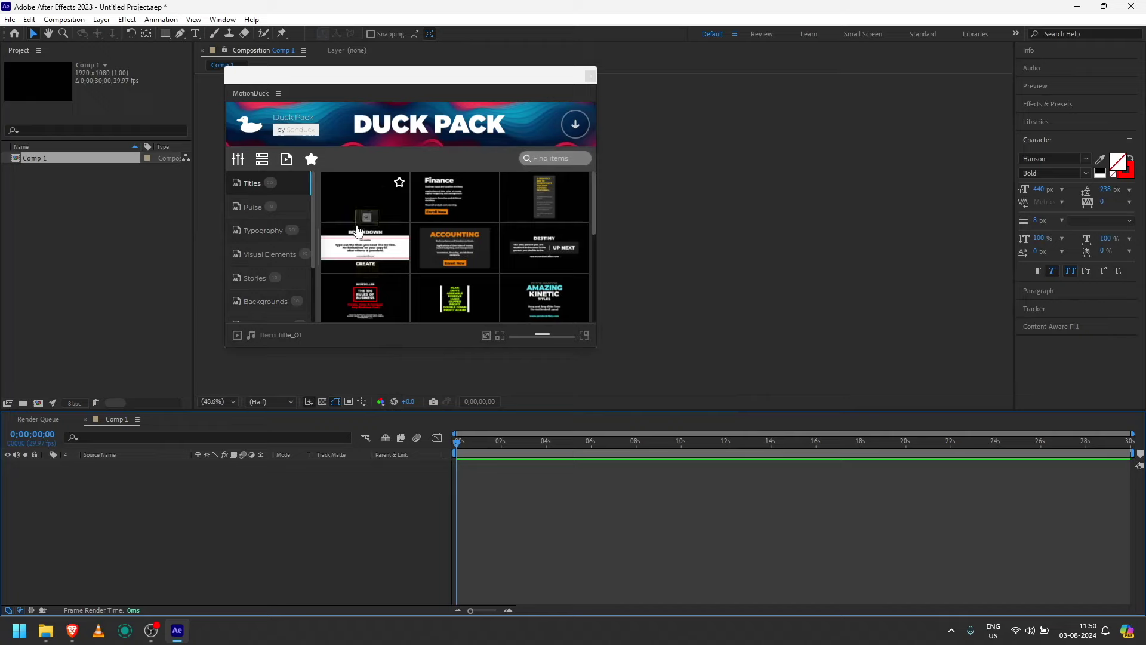
left_click(365, 219)
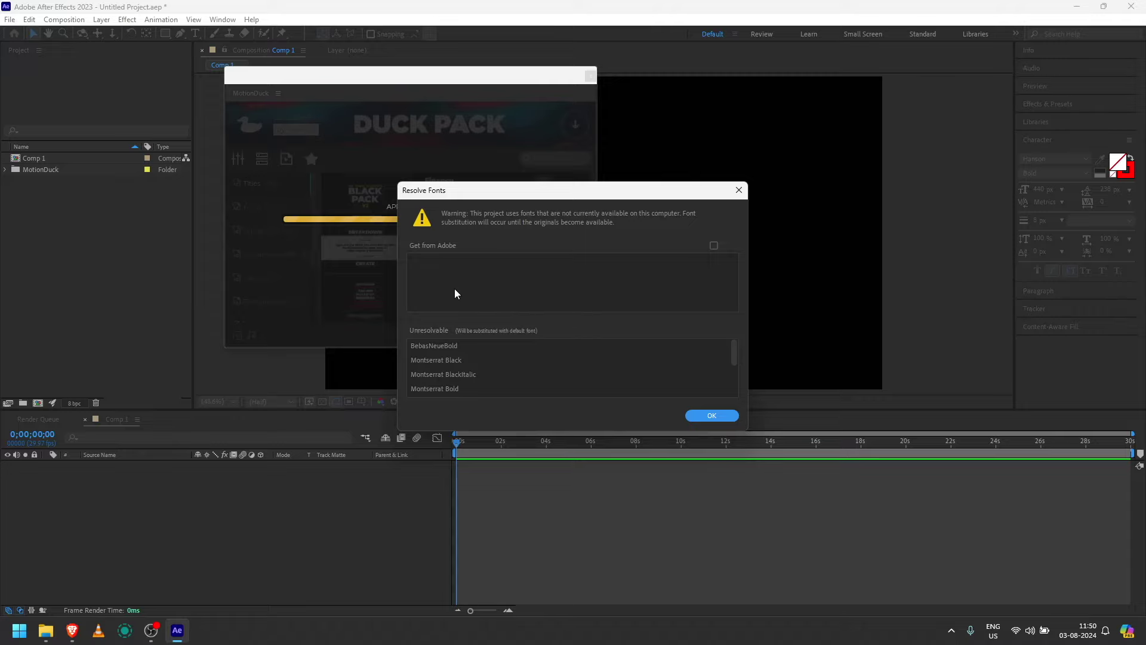
left_click(712, 414)
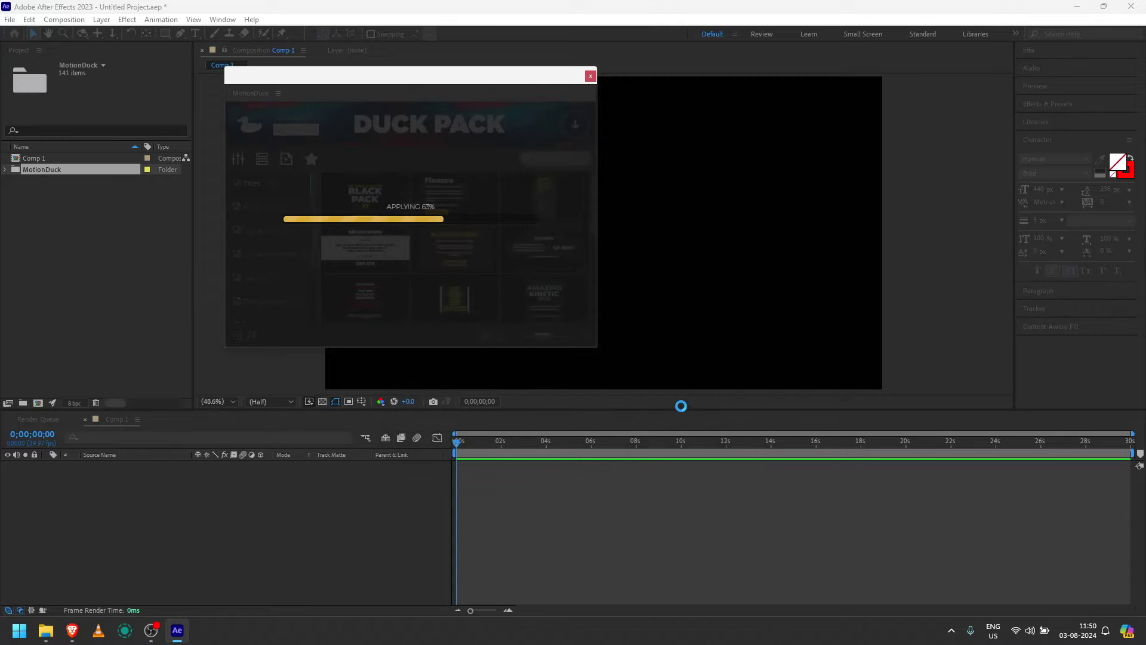
Step: Open Title_01 and inspect its 100 VISUAL ELEMENTS, BLACK PACK, V2 and website text layers
double_click(119, 465)
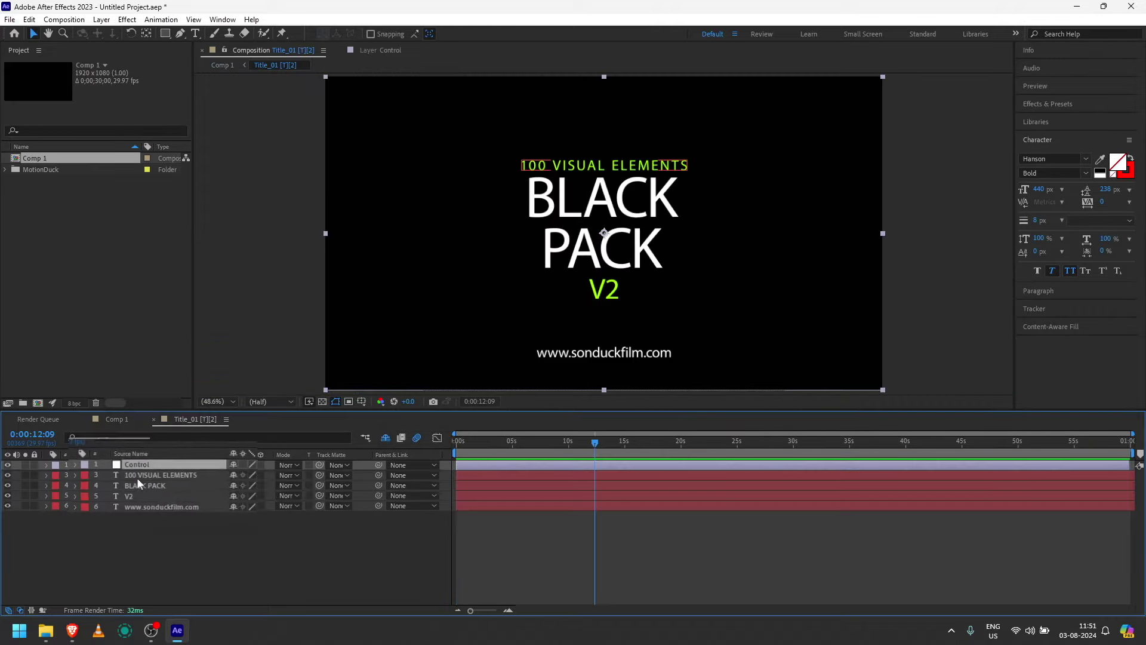
left_click(106, 475)
left_click(110, 486)
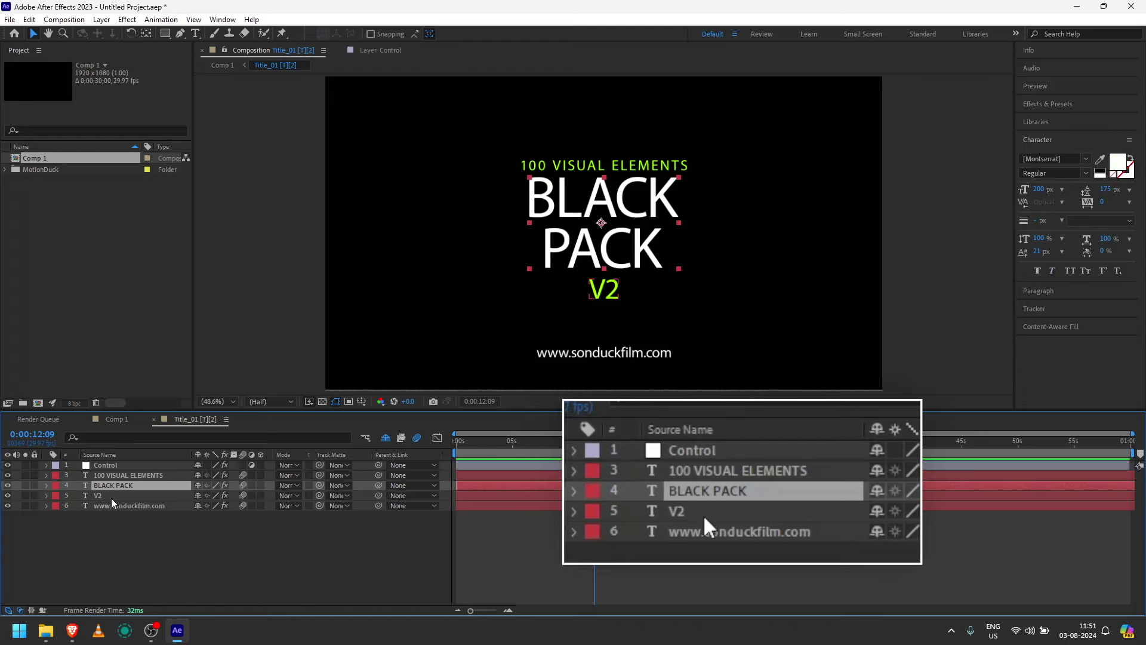
left_click(111, 499)
left_click(113, 507)
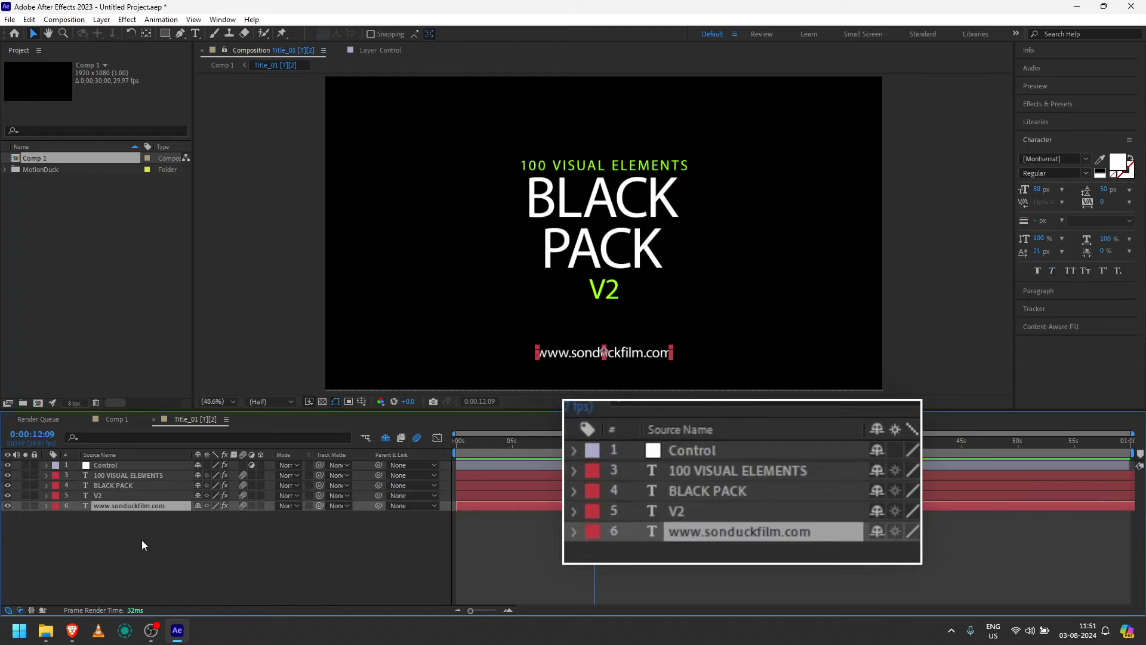
left_click(246, 597)
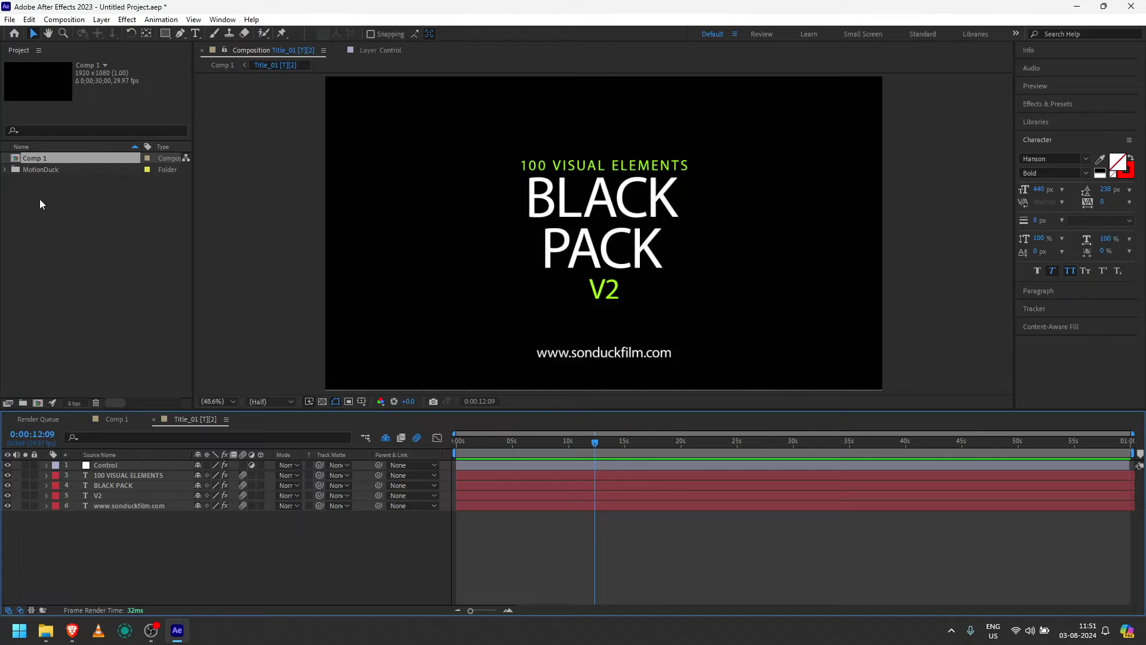
Step: Reopen the MotionDuck library on the Stories templates category
left_click(227, 16)
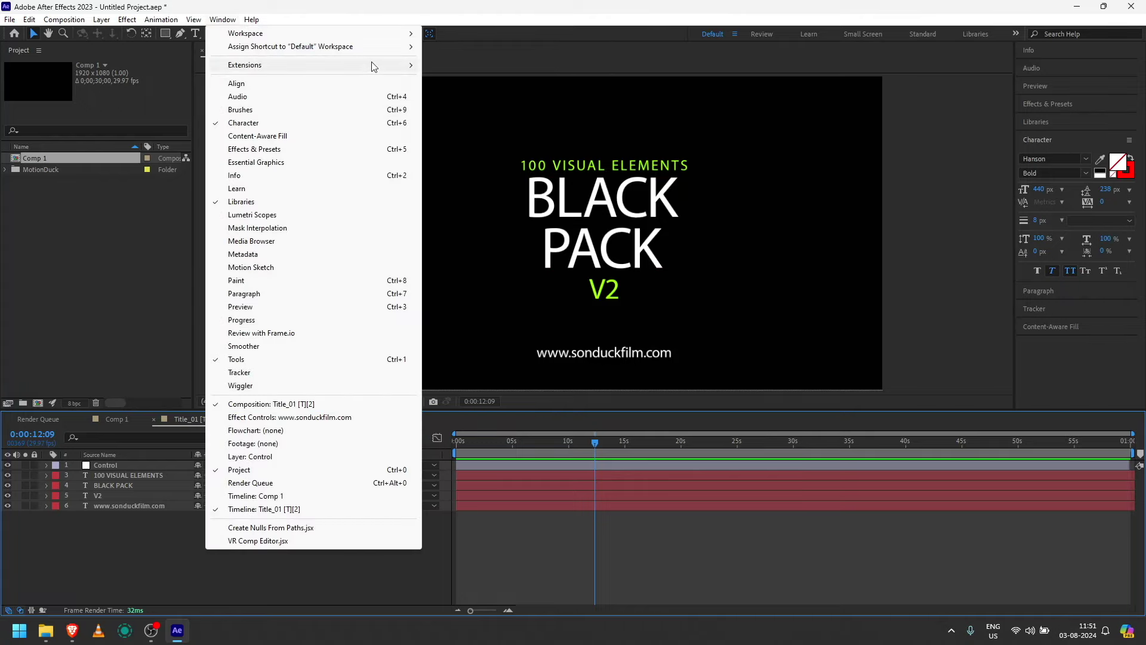
mouse_move(379, 67)
left_click(462, 64)
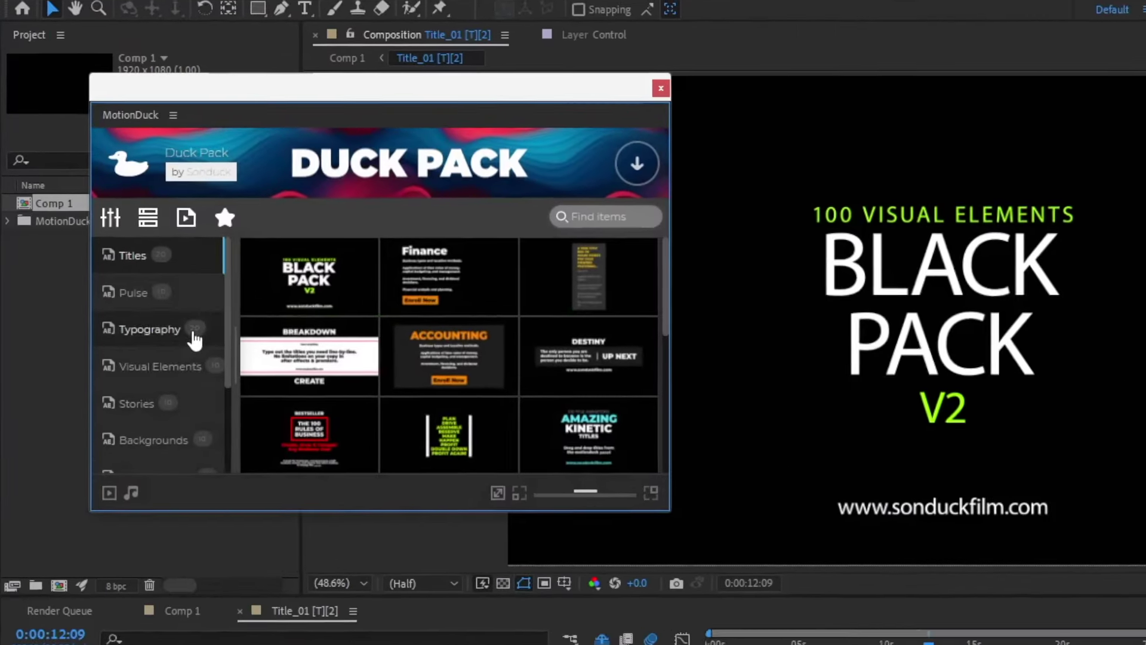
left_click(110, 285)
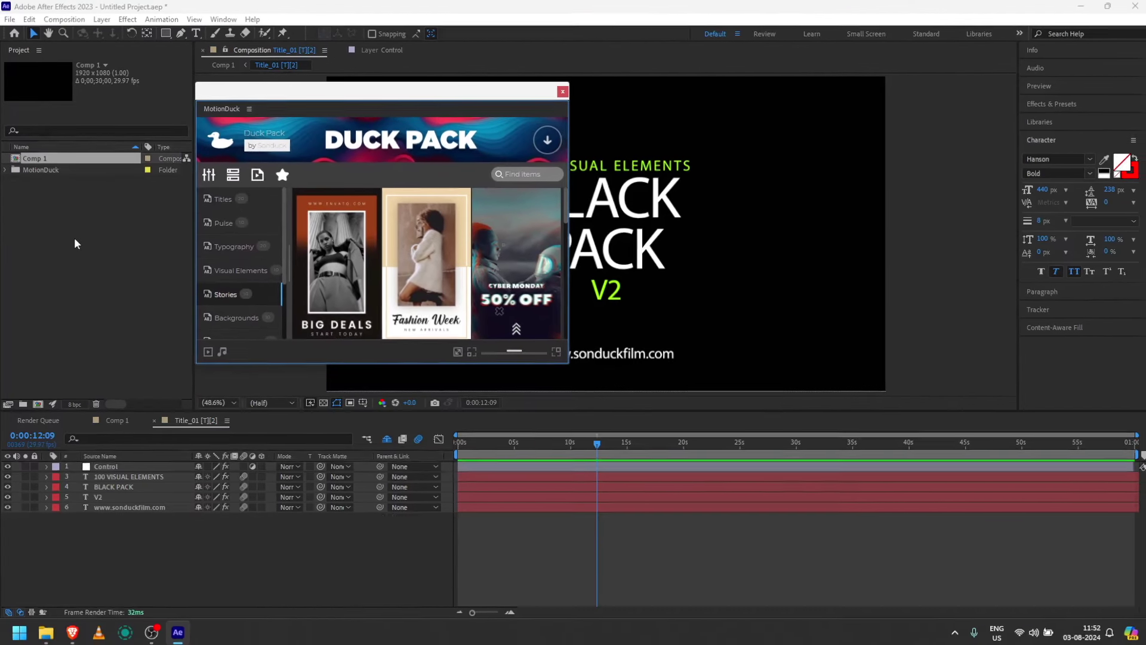
Step: Create Comp 2 at 1080x1920 with the aspect ratio unlocked
right_click(47, 245)
left_click(100, 252)
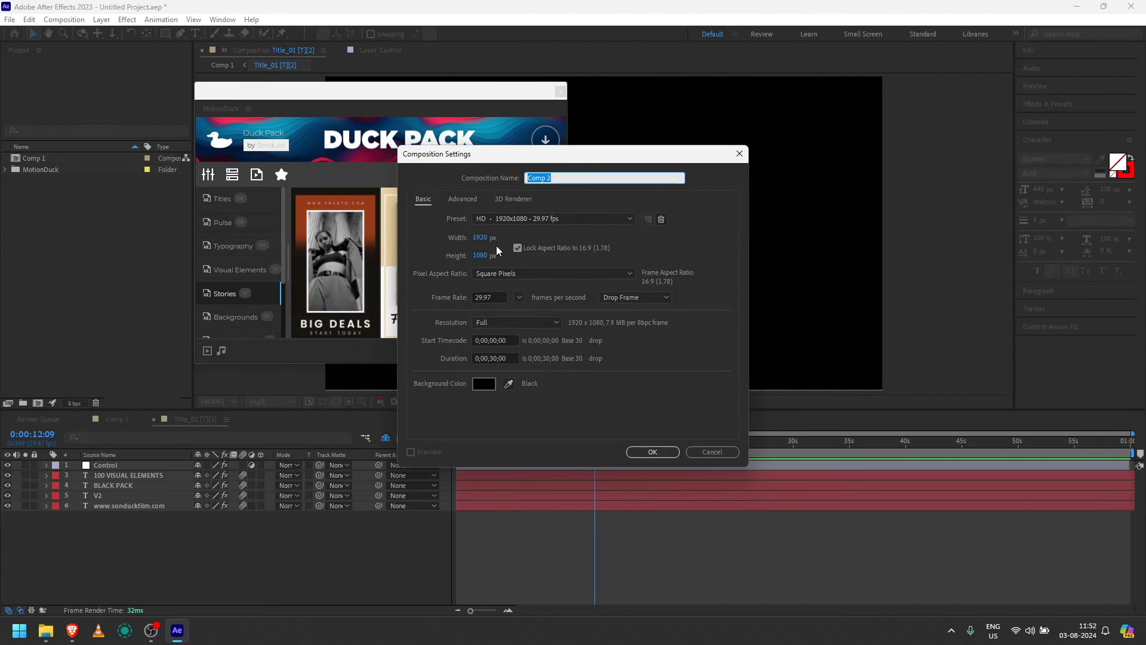
left_click(517, 249)
left_click(479, 237)
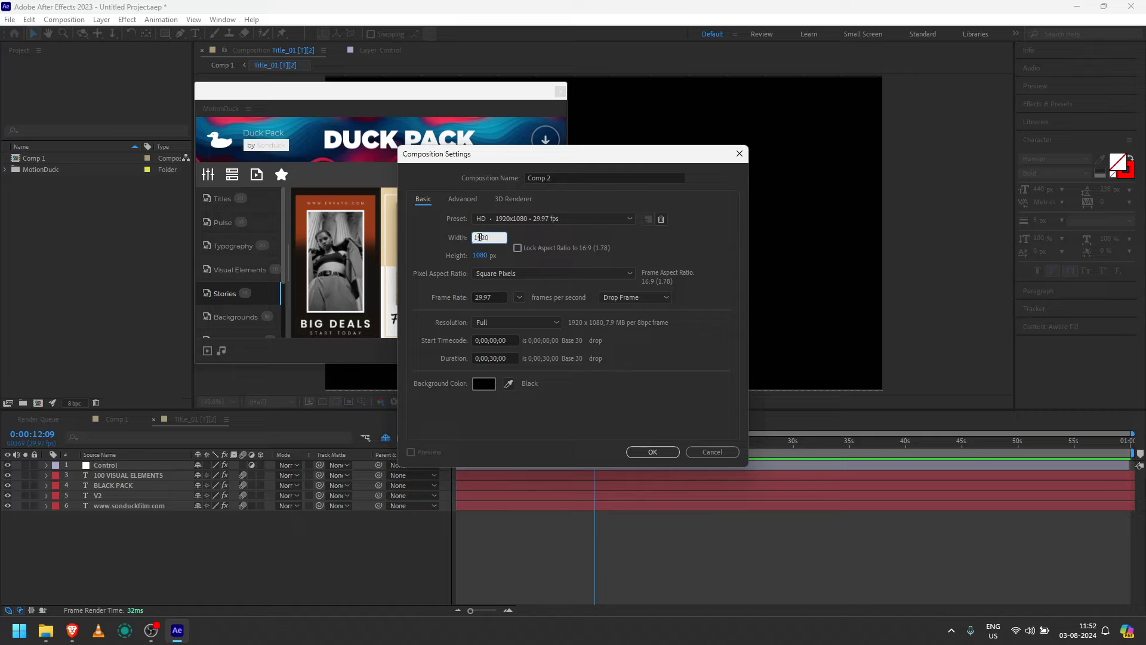
type("1080")
key("Tab")
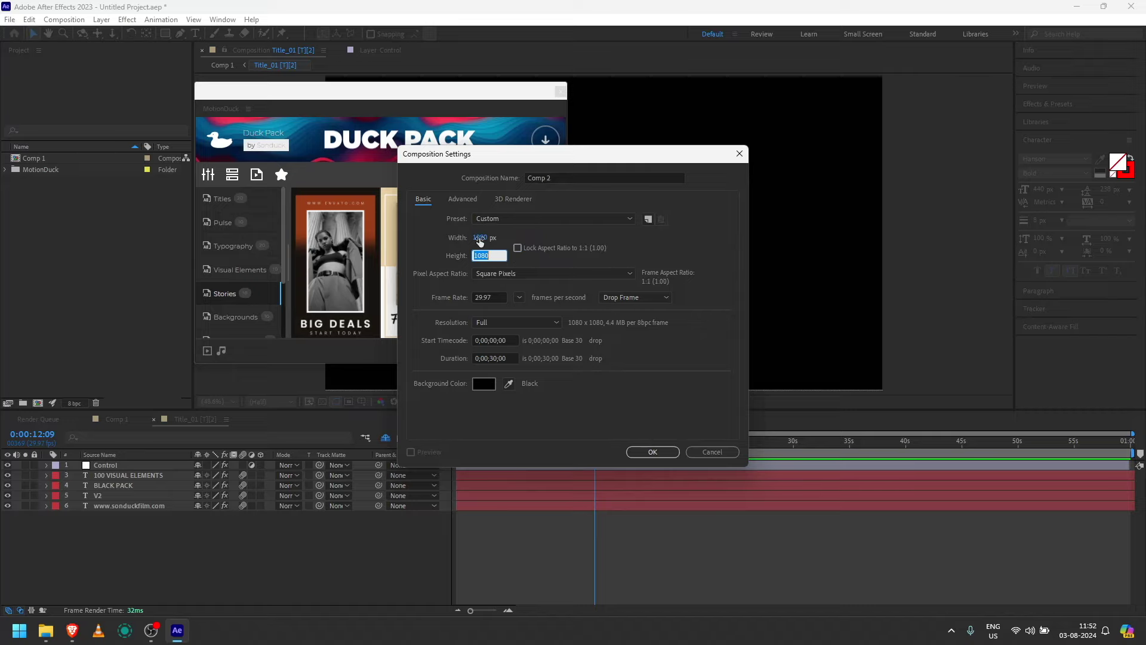
type("1920")
left_click(655, 452)
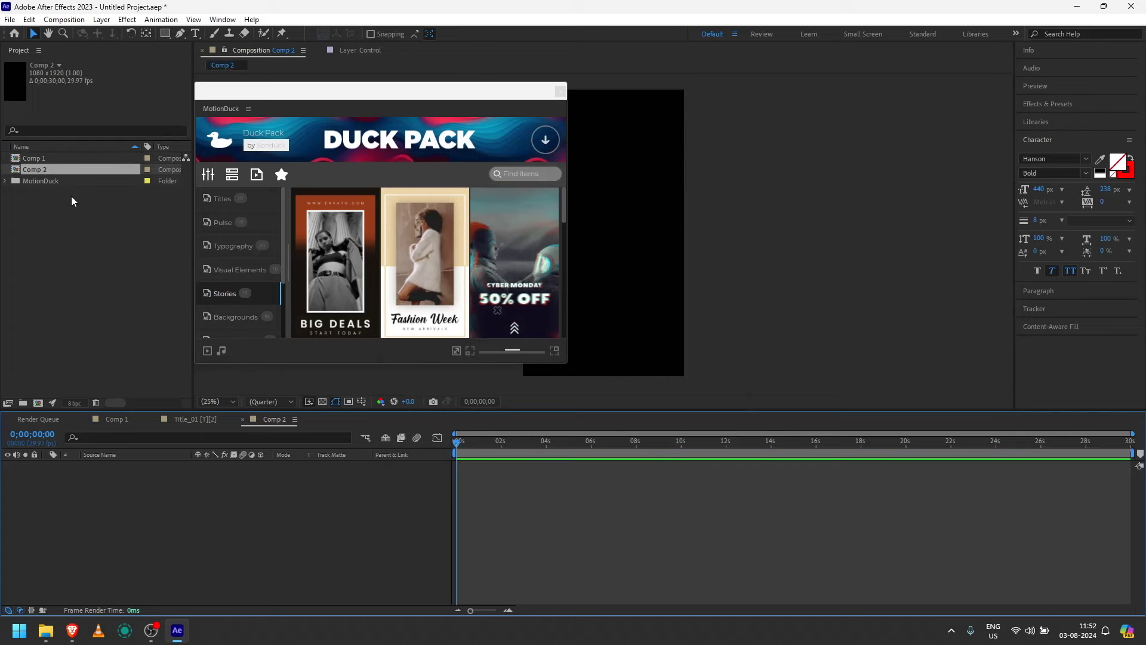
Step: Apply the Shop and Store 03 _ Story template and dismiss the missing fonts warning
mouse_move(317, 271)
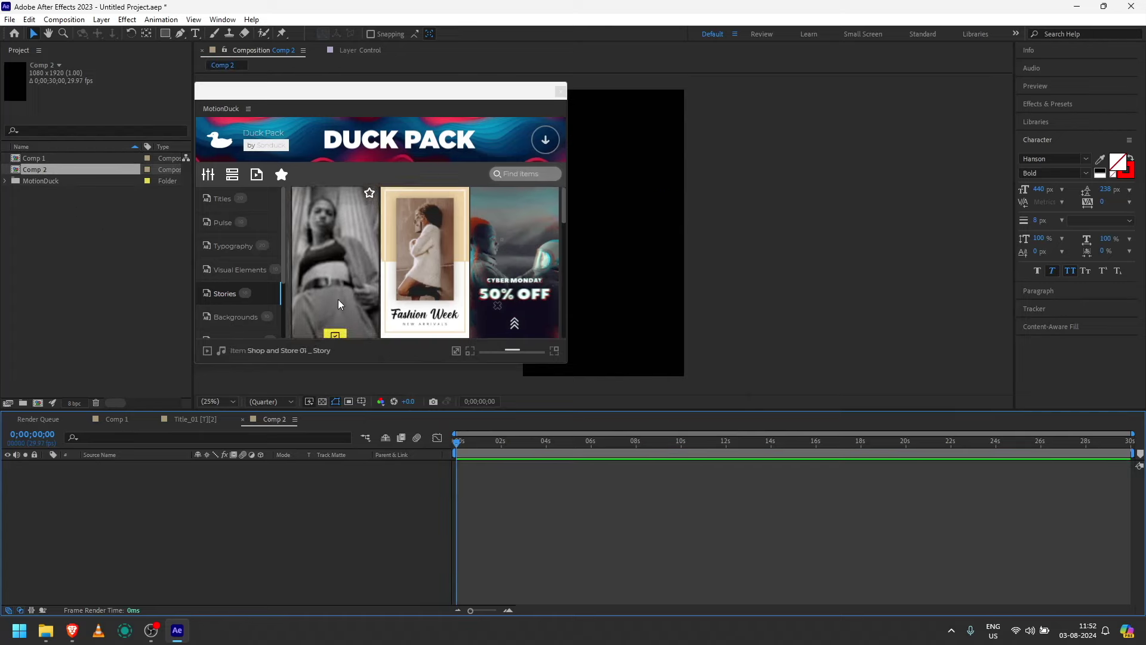
scroll(338, 299, "down", 1)
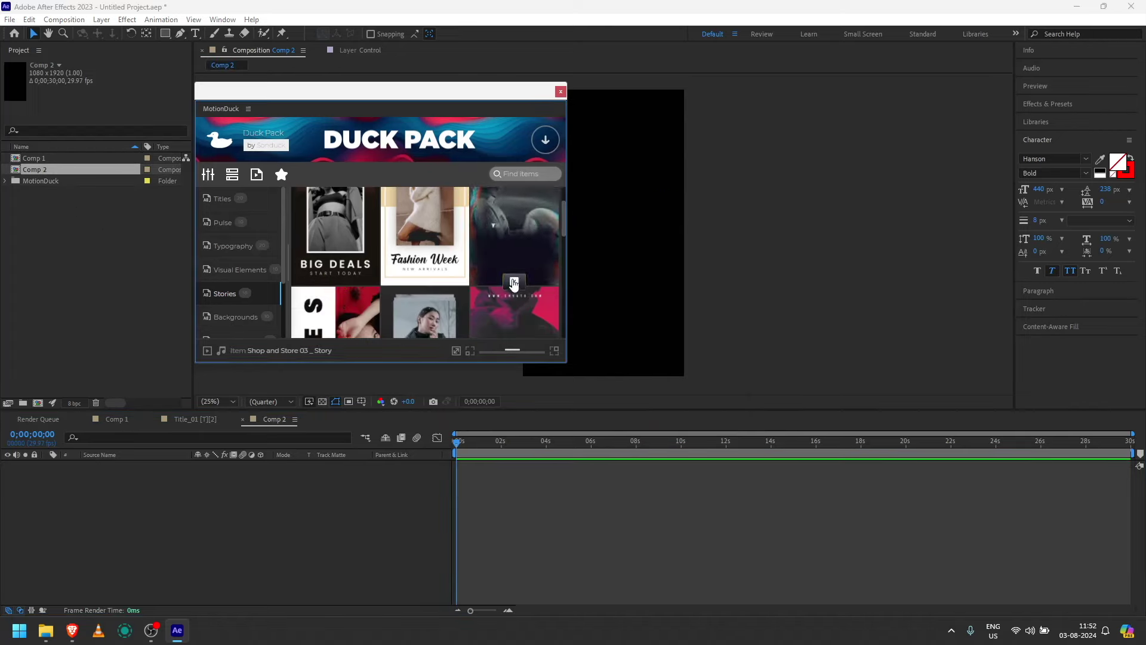
left_click(513, 282)
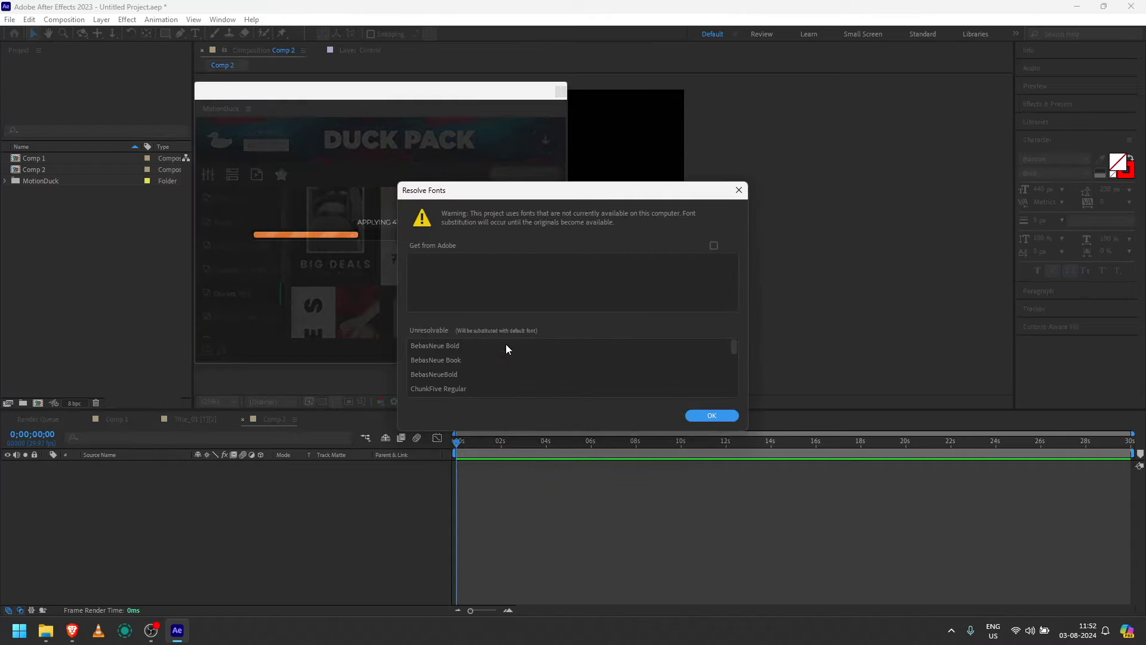
left_click(696, 418)
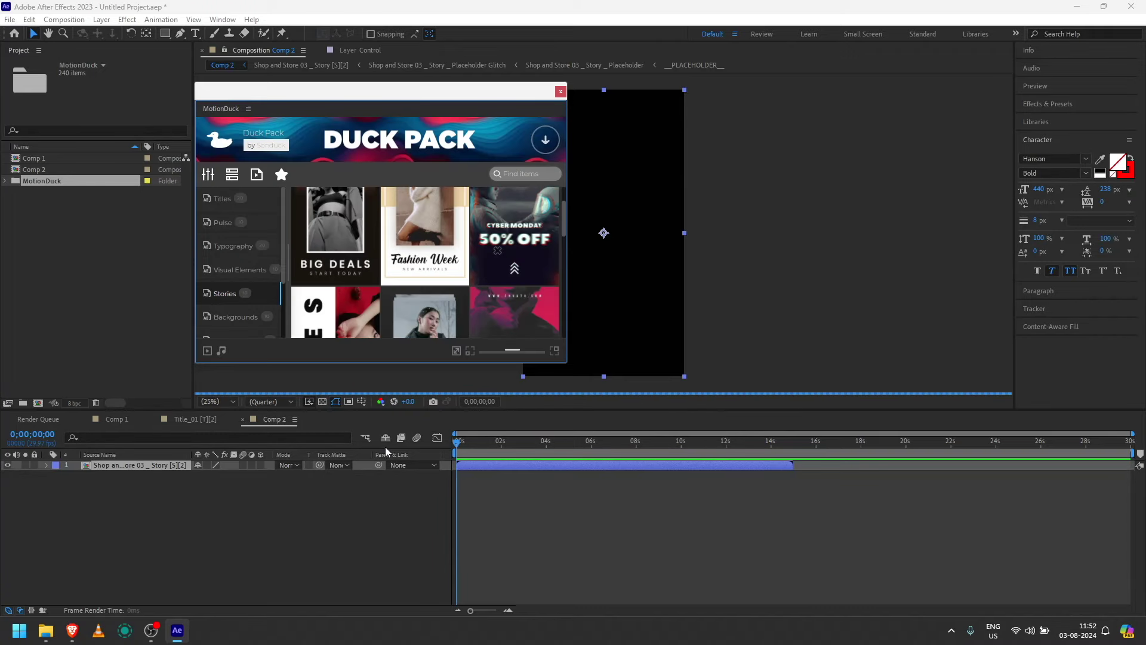
Step: Close the MotionDuck panel and set Comp 2's playhead to 0;00;01;19
left_click(560, 90)
left_click_drag(459, 452, 493, 445)
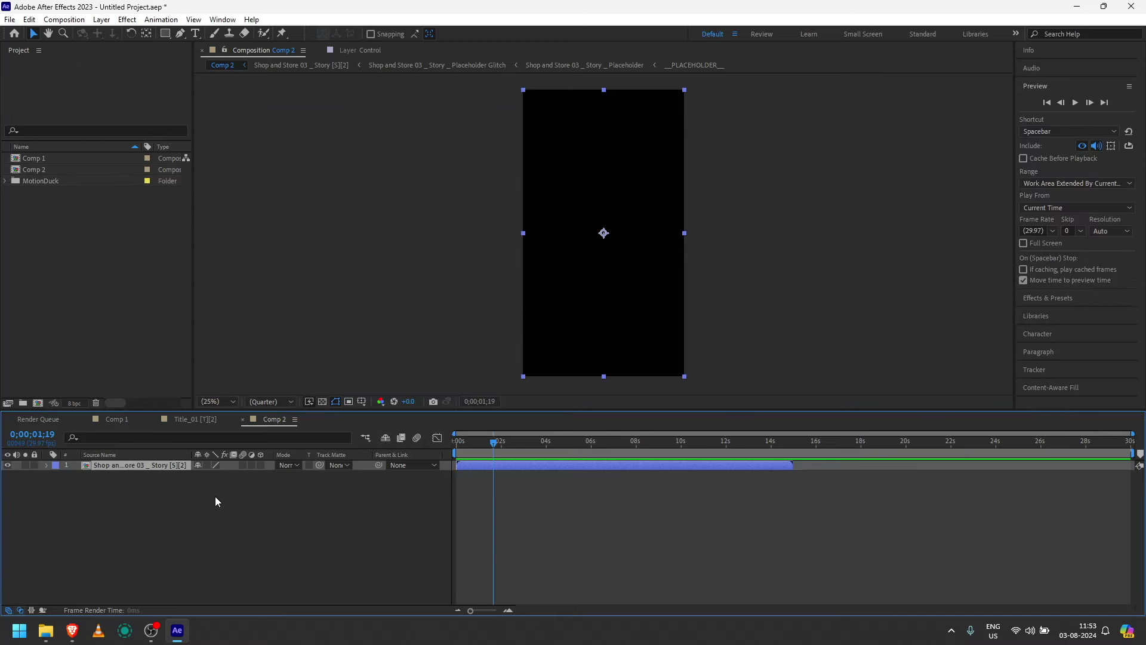